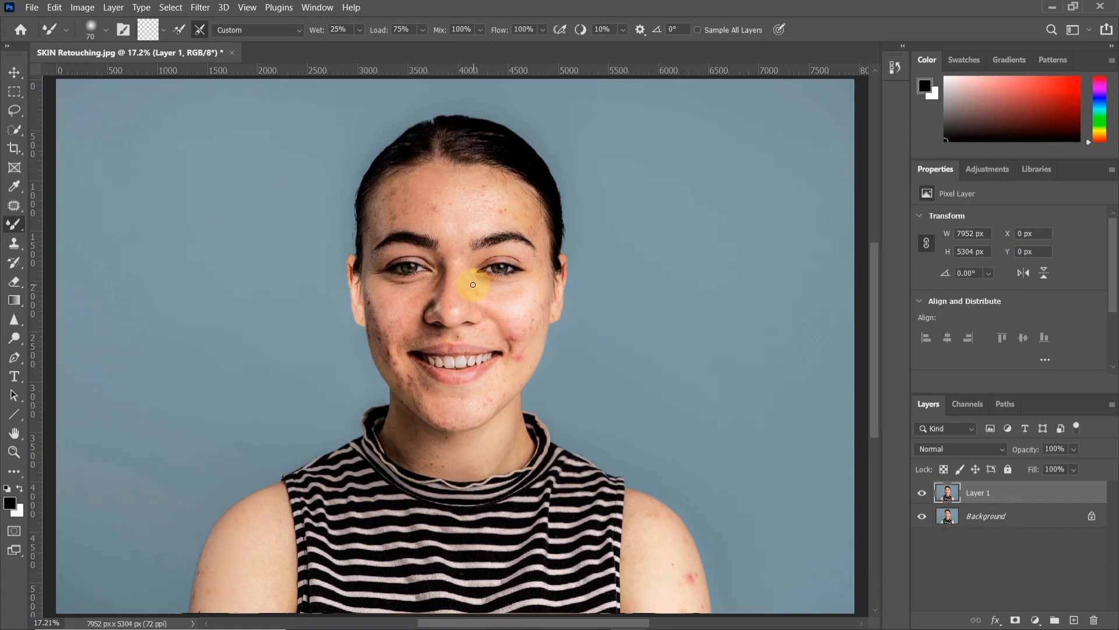
# Apply the Camera Raw Filter to Layer 1 with Texture and Clarity both set to -20
pyautogui.moveTo(543, 374)
pyautogui.mouseDown()
pyautogui.moveTo(522, 356)
pyautogui.moveTo(536, 390)
pyautogui.mouseUp()
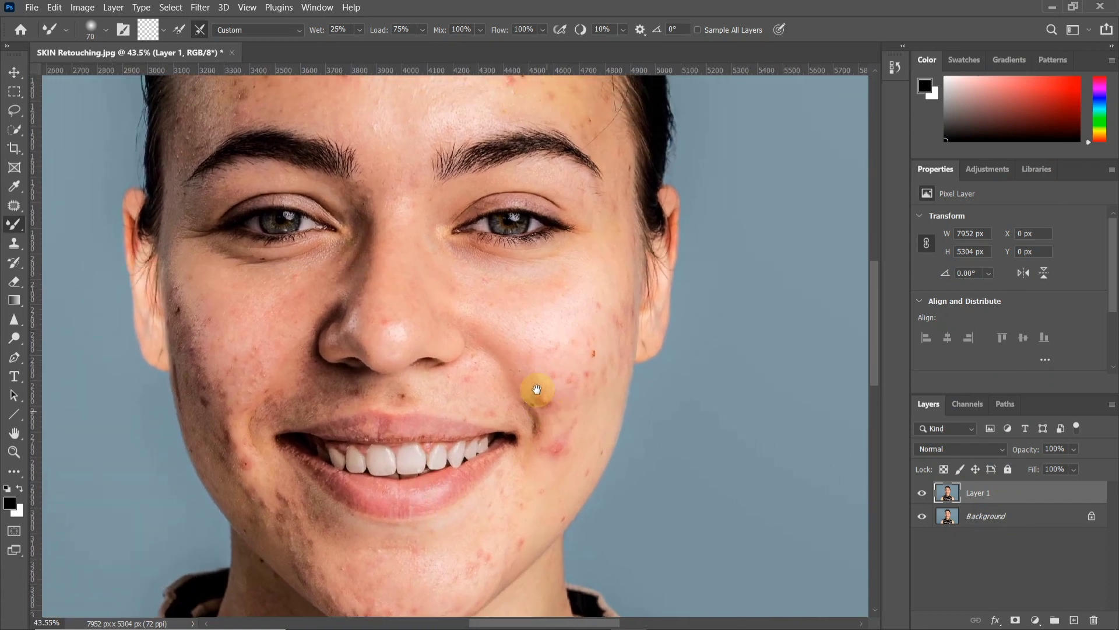
pyautogui.scroll(-1, 536, 389)
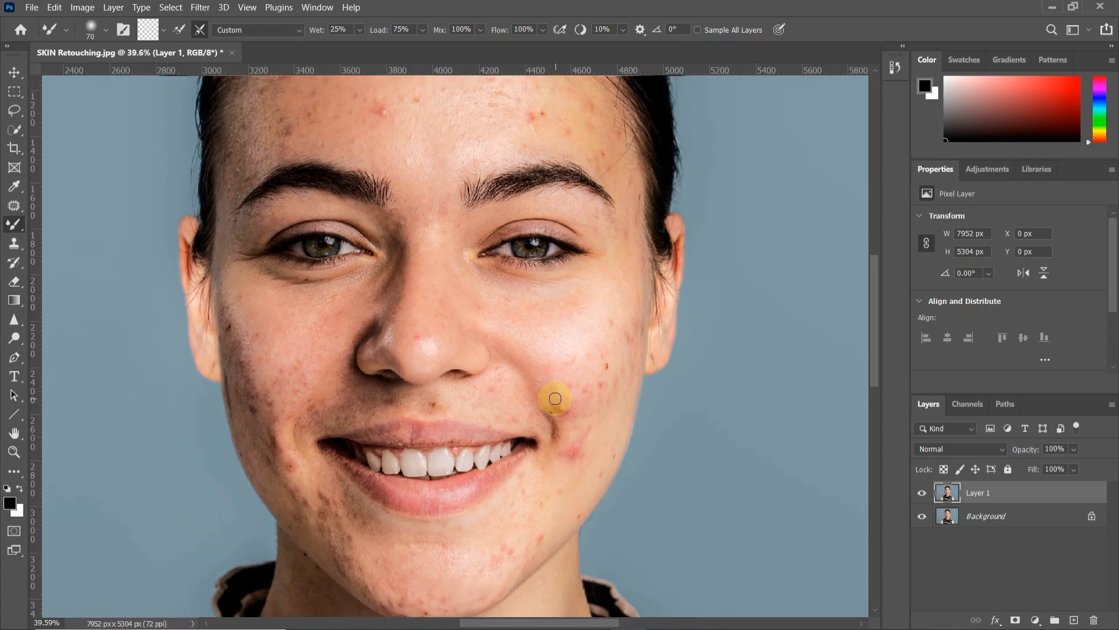
pyautogui.click(200, 8)
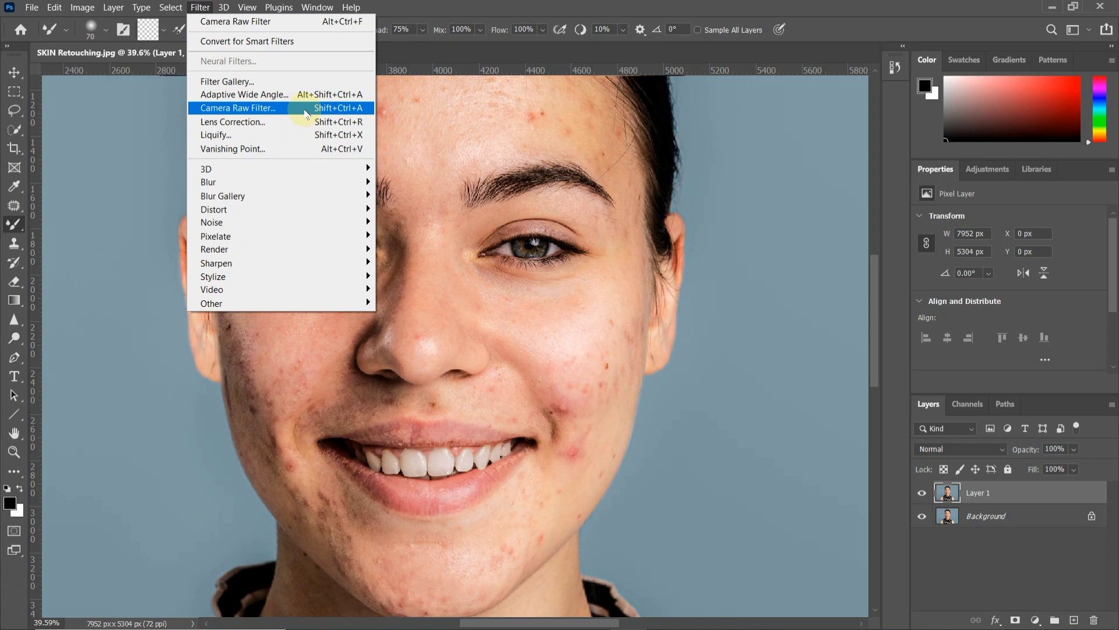
pyautogui.click(306, 110)
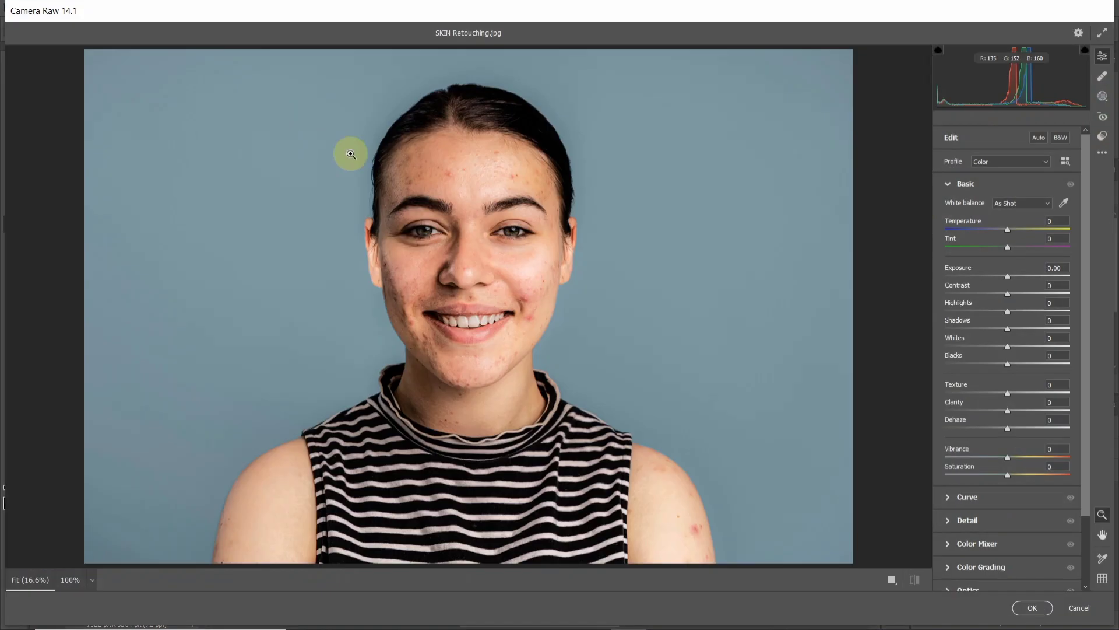
pyautogui.scroll(3, 470, 227)
pyautogui.scroll(5, 470, 227)
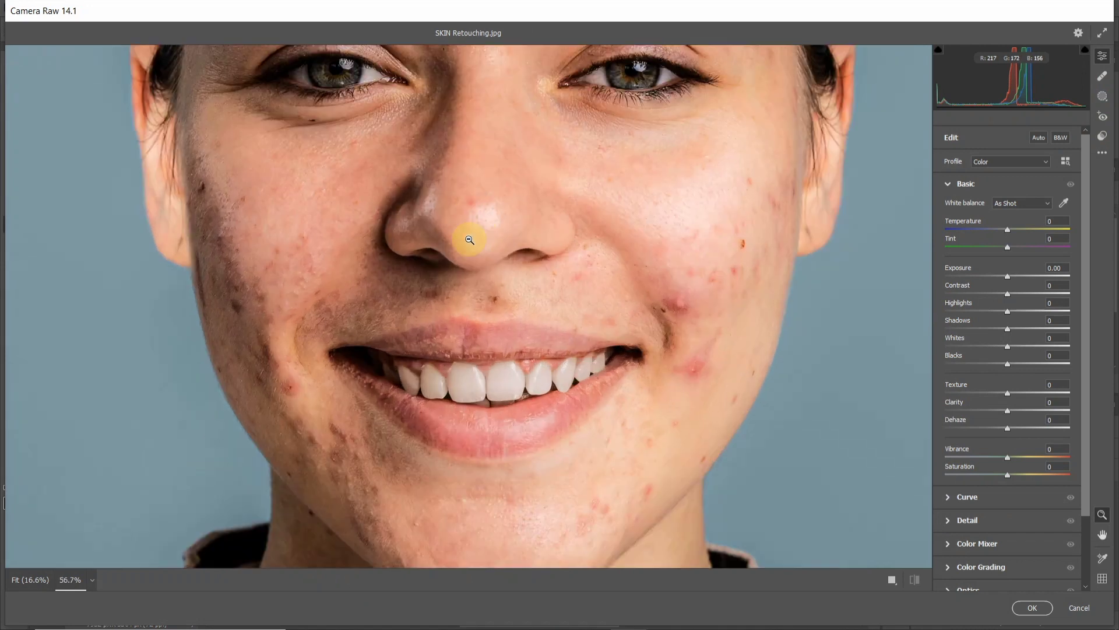
pyautogui.moveTo(598, 201); pyautogui.dragTo(478, 317)
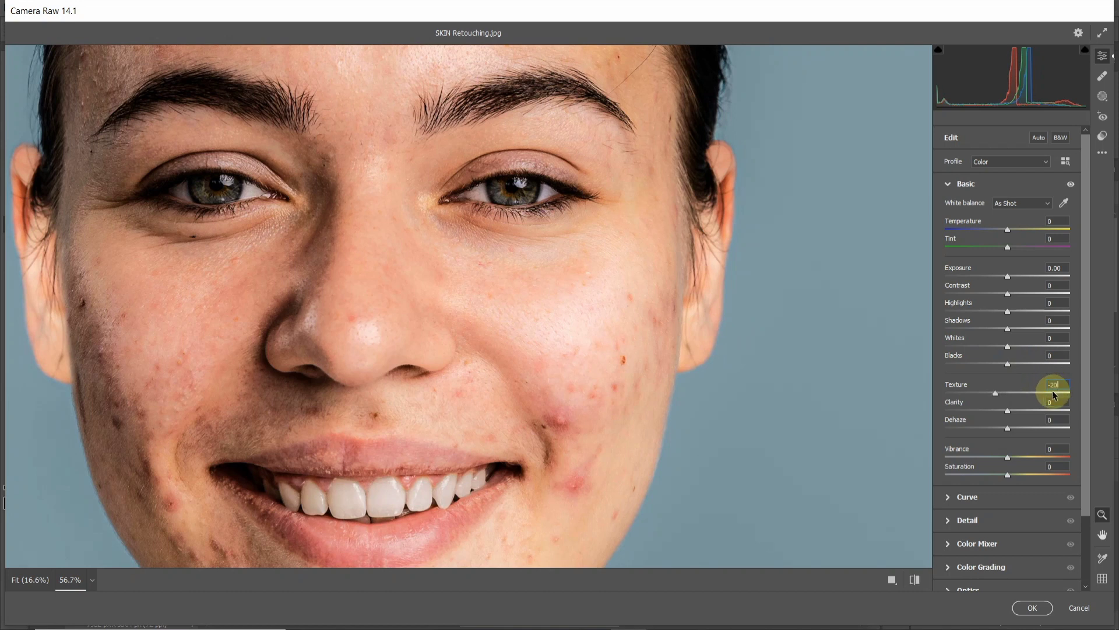
pyautogui.click(1054, 386)
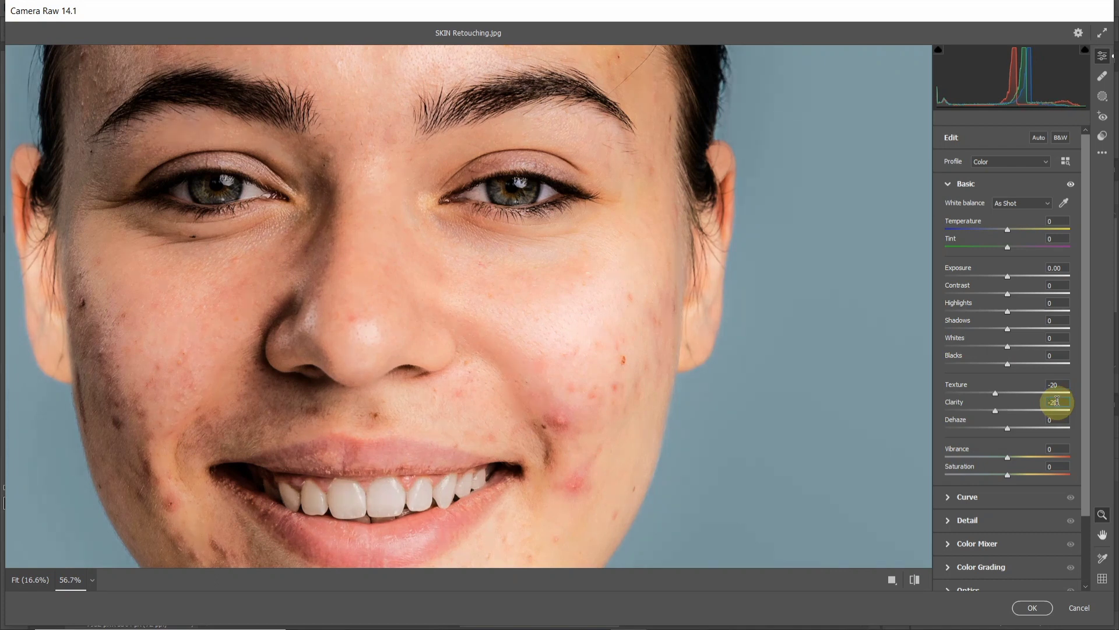
pyautogui.click(1032, 607)
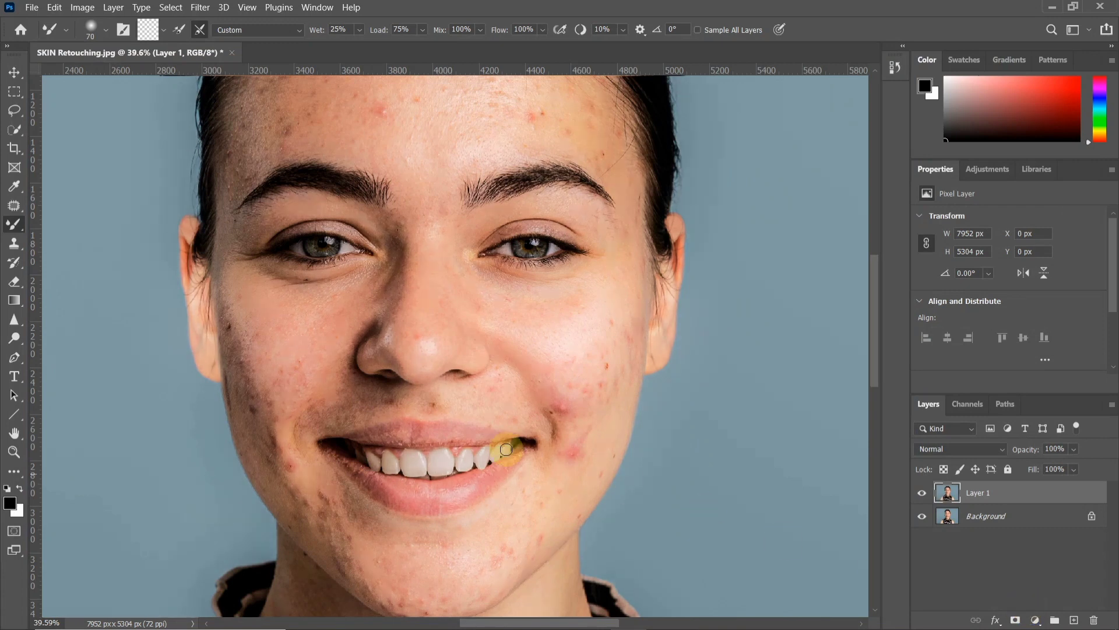
# Compare the face with and without Layer 1 by hiding the layer and showing it again
pyautogui.scroll(3, 504, 431)
pyautogui.moveTo(522, 415); pyautogui.dragTo(556, 370)
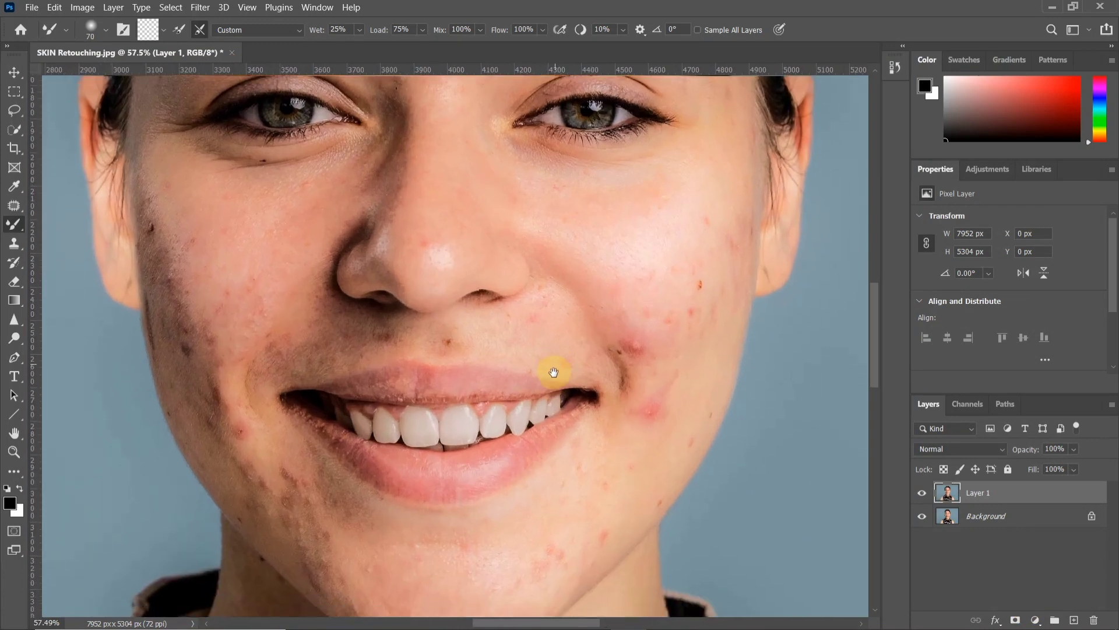
pyautogui.click(921, 493)
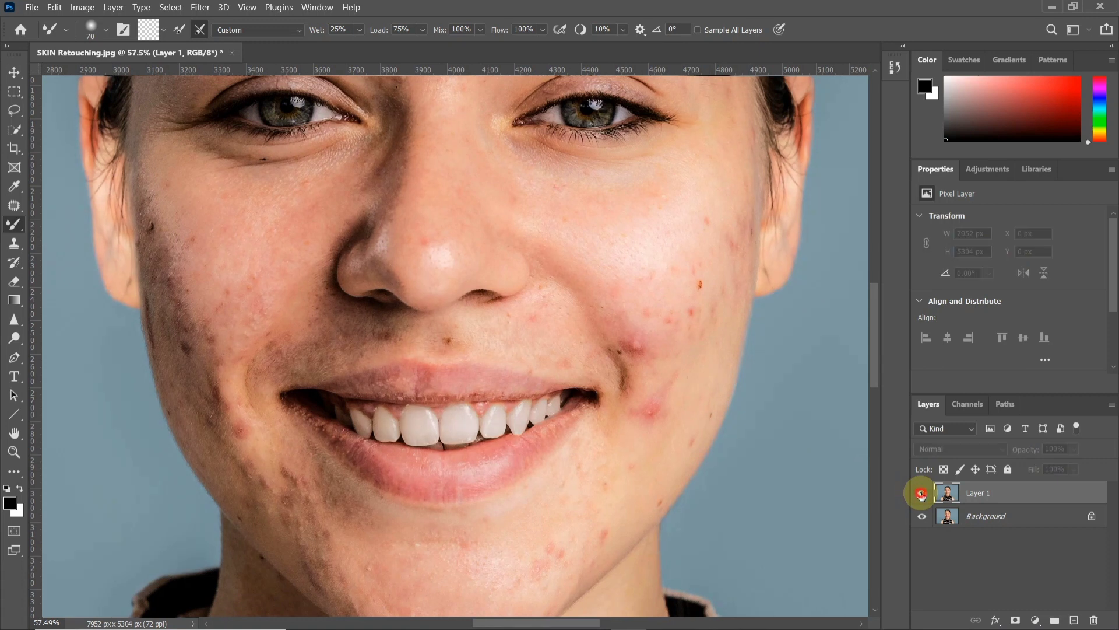
pyautogui.click(921, 493)
pyautogui.scroll(-1, 540, 334)
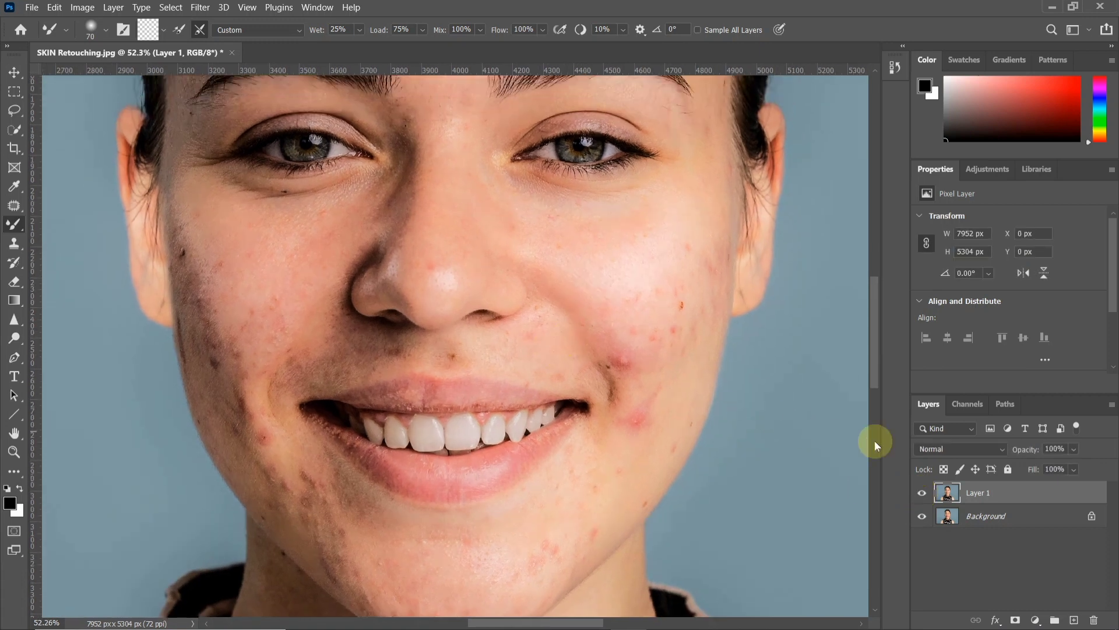
# Set Layer 1's blend mode to Vivid Light and invert the layer's colors
pyautogui.click(932, 448)
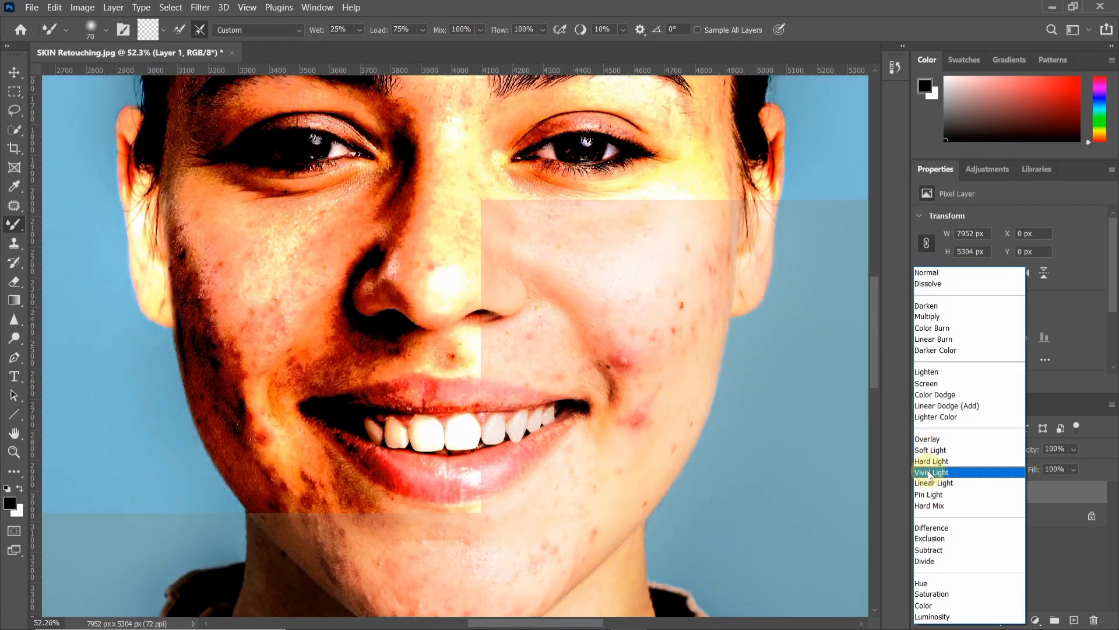
pyautogui.click(952, 472)
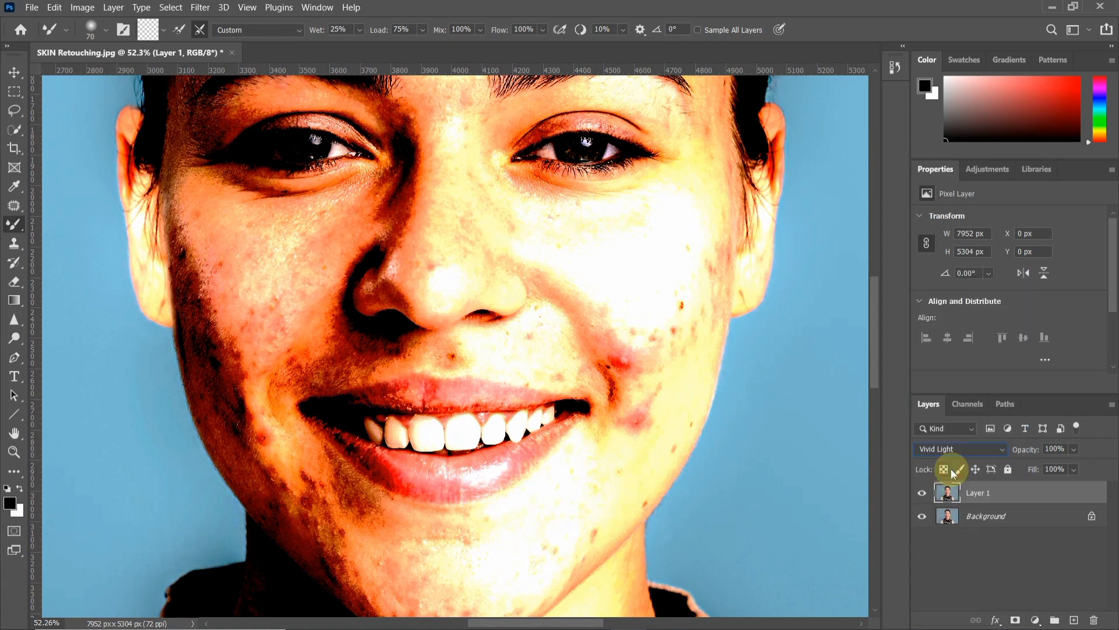
pyautogui.click(83, 7)
pyautogui.moveTo(97, 45)
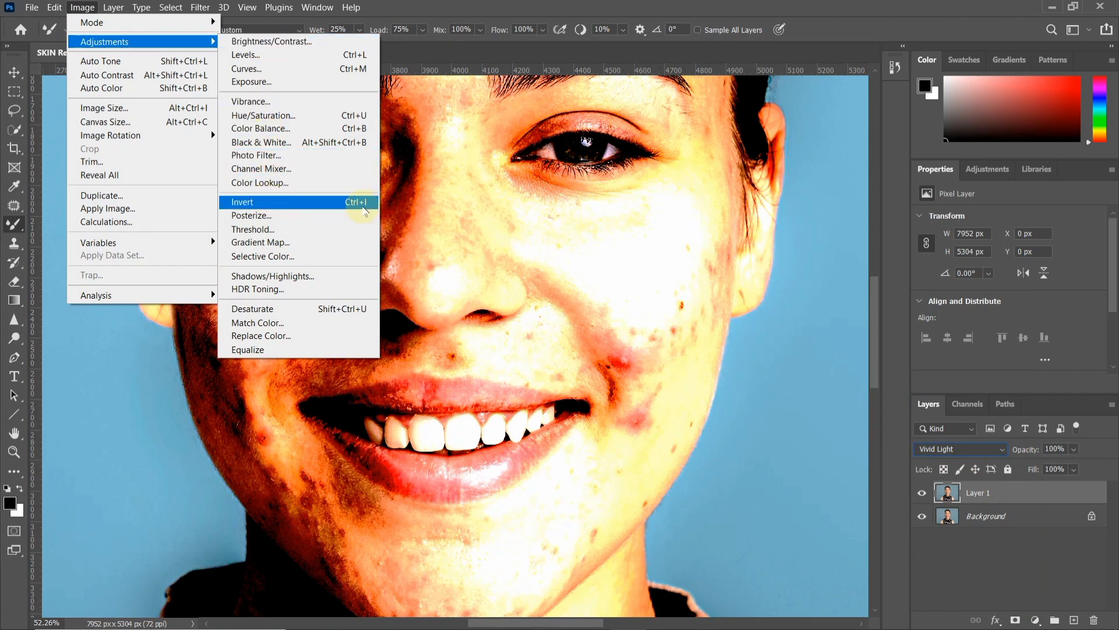
pyautogui.click(370, 202)
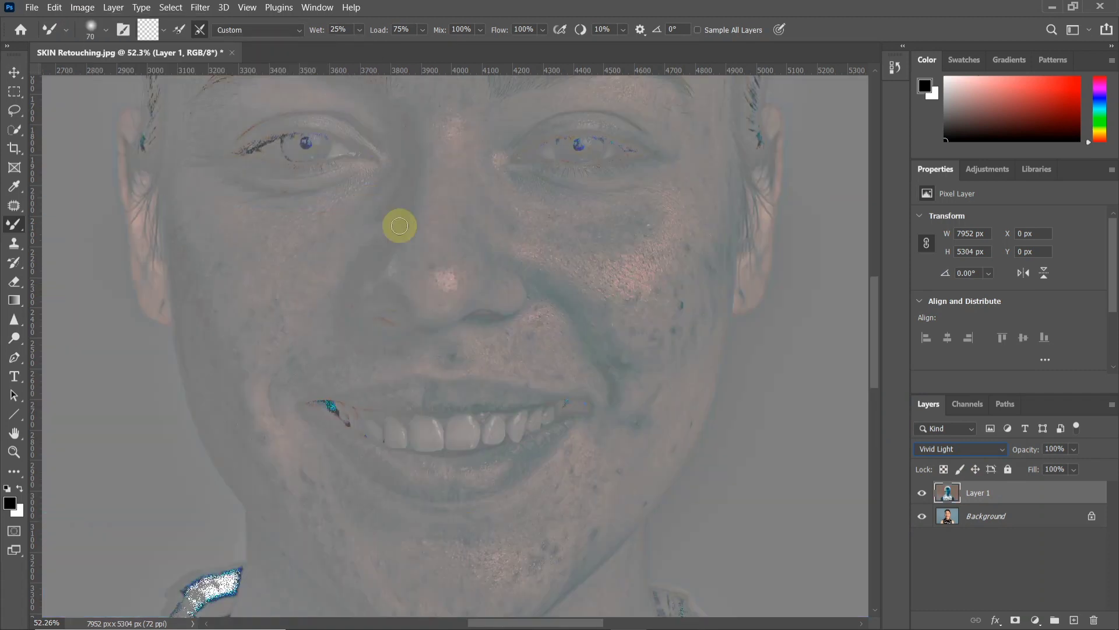
# Apply a High Pass filter to Layer 1 with a radius of 55 pixels
pyautogui.moveTo(461, 248); pyautogui.dragTo(448, 273)
pyautogui.scroll(-2, 449, 264)
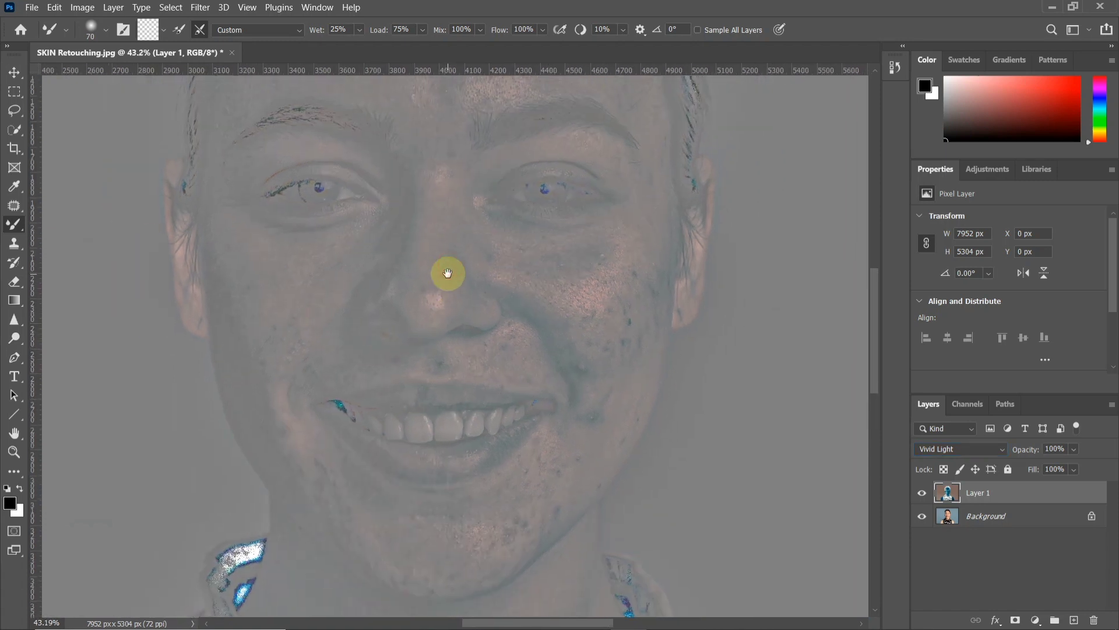
pyautogui.click(199, 8)
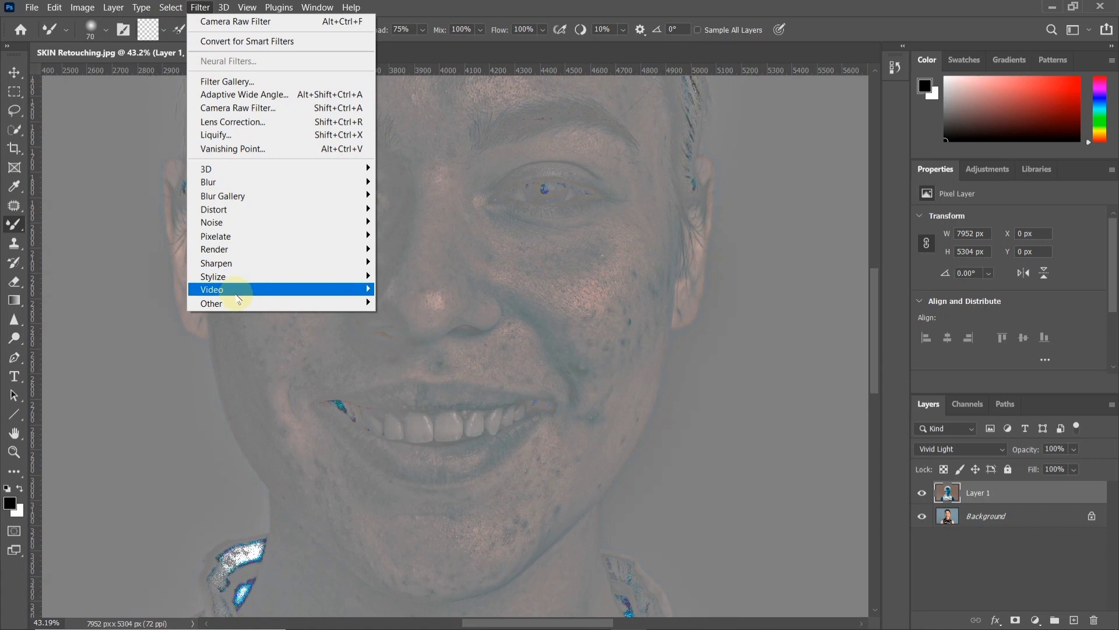
pyautogui.moveTo(236, 301)
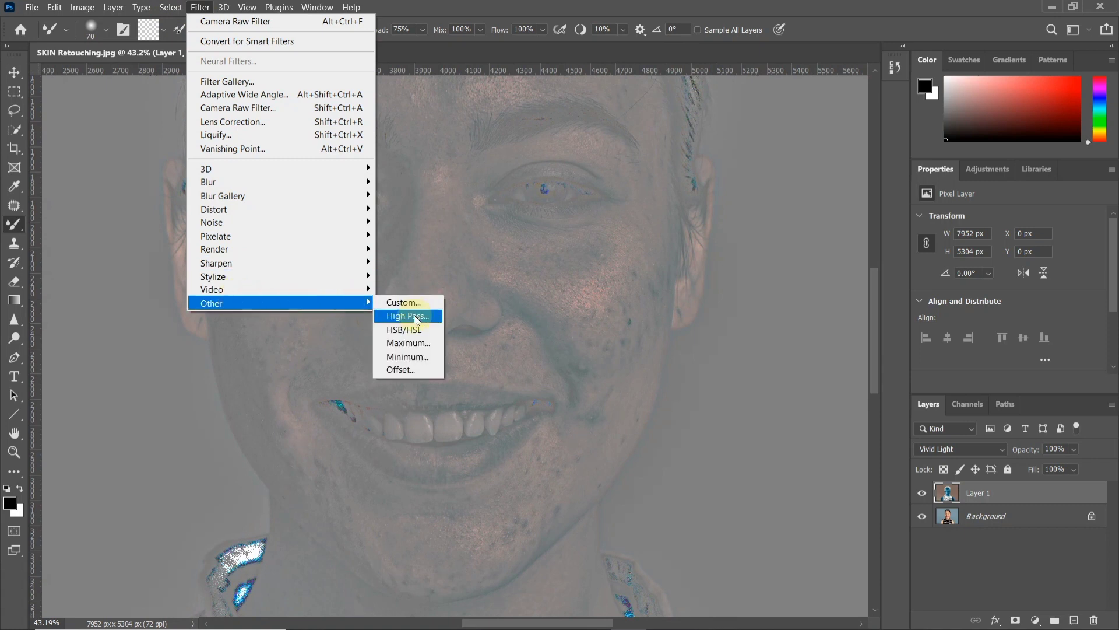
pyautogui.click(408, 316)
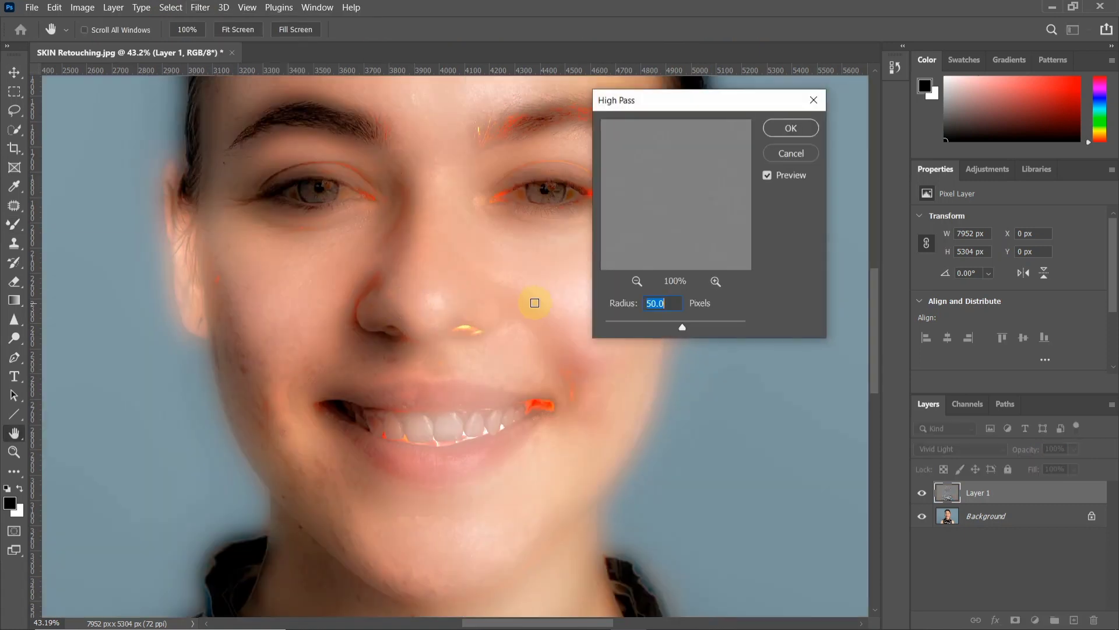
pyautogui.moveTo(681, 327); pyautogui.dragTo(614, 300)
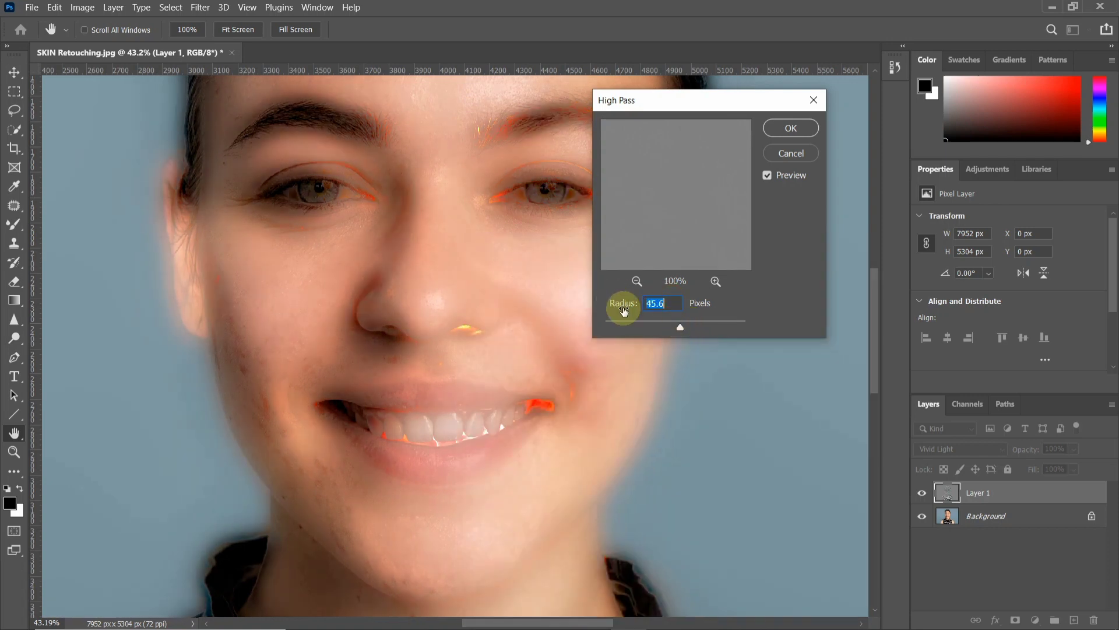
pyautogui.write('55')
pyautogui.click(790, 128)
pyautogui.press('b')
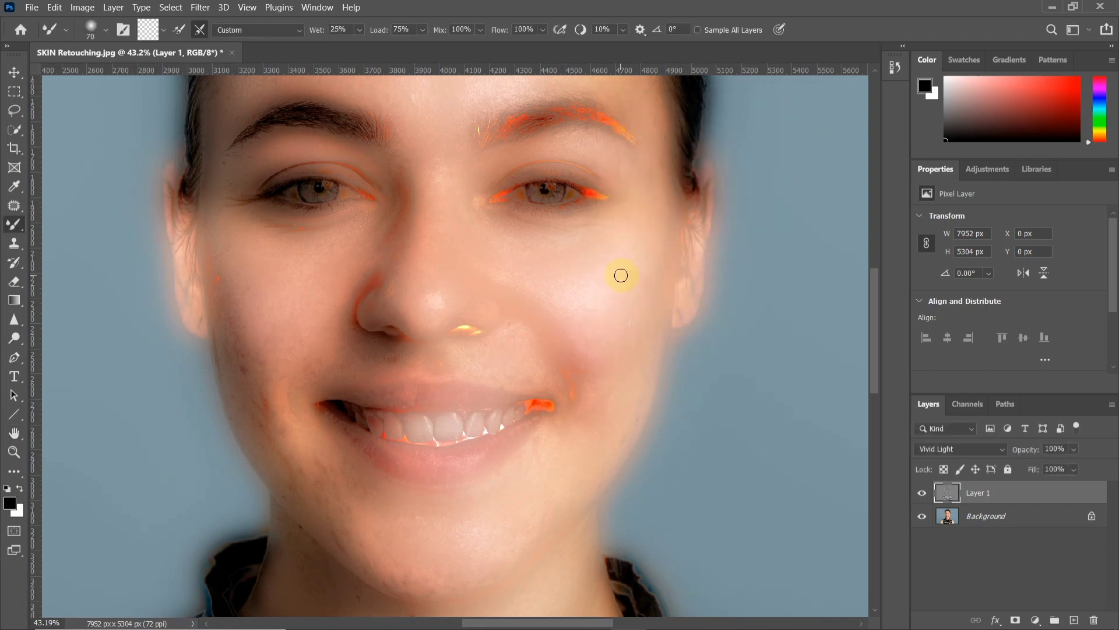
# Apply a Gaussian Blur to Layer 1 with a radius of 2.0 pixels
pyautogui.click(202, 8)
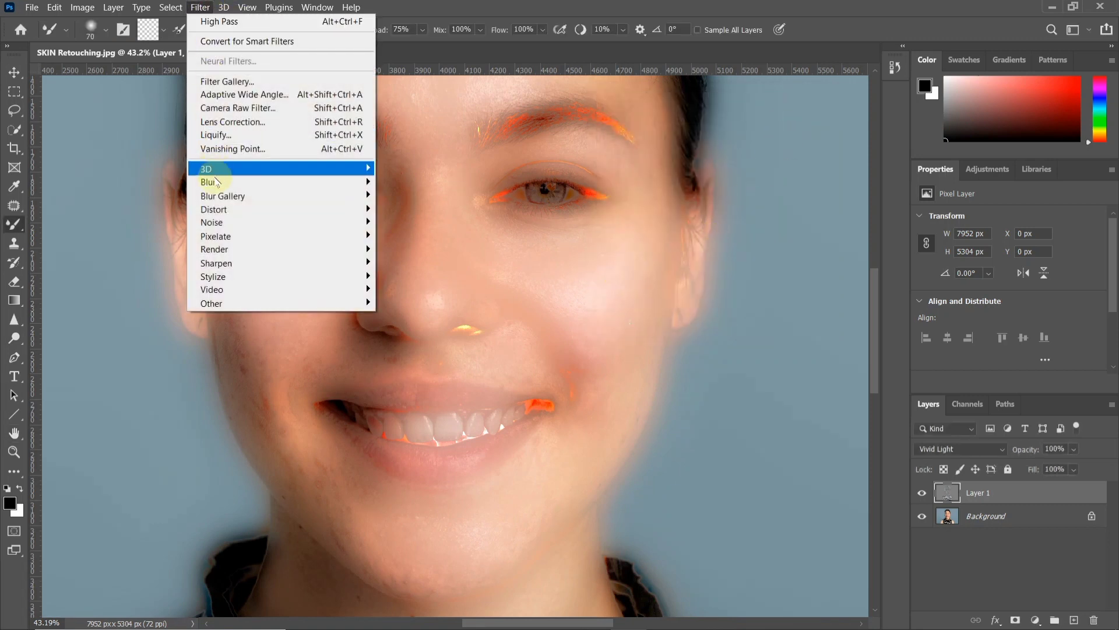
pyautogui.moveTo(265, 182)
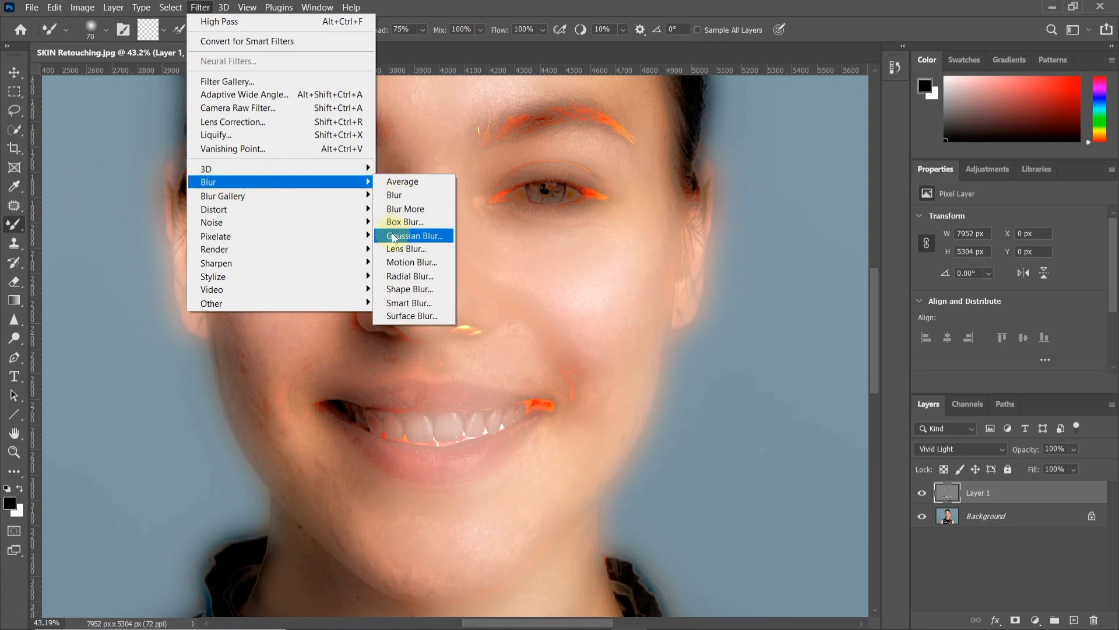
pyautogui.click(448, 237)
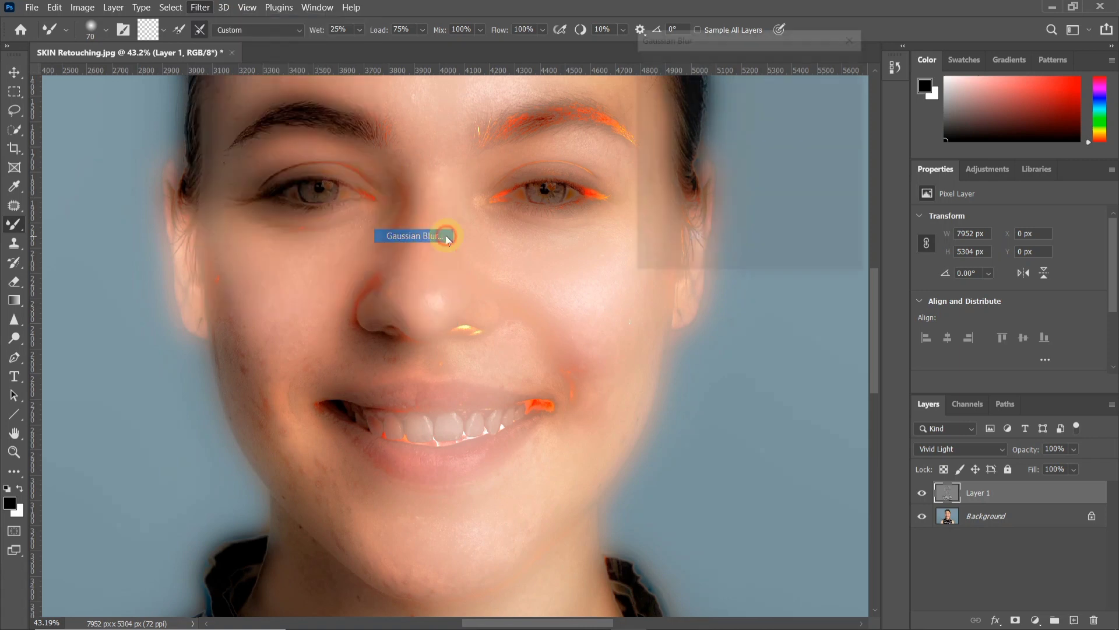
pyautogui.moveTo(662, 266)
pyautogui.mouseDown()
pyautogui.moveTo(679, 267)
pyautogui.moveTo(665, 266)
pyautogui.mouseUp()
pyautogui.click(666, 239)
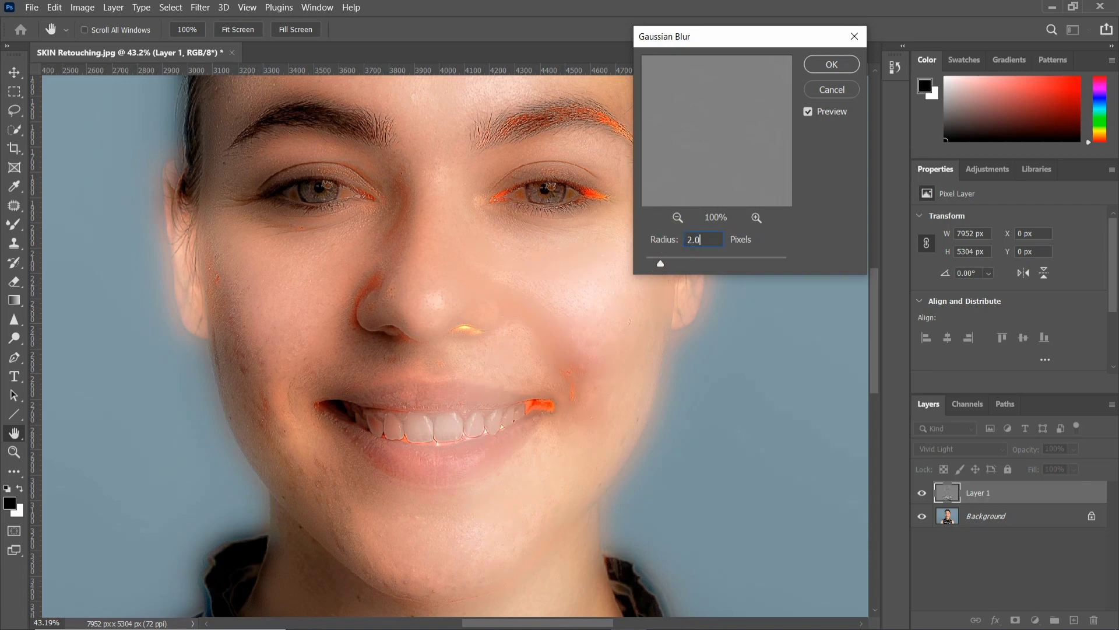
pyautogui.click(832, 64)
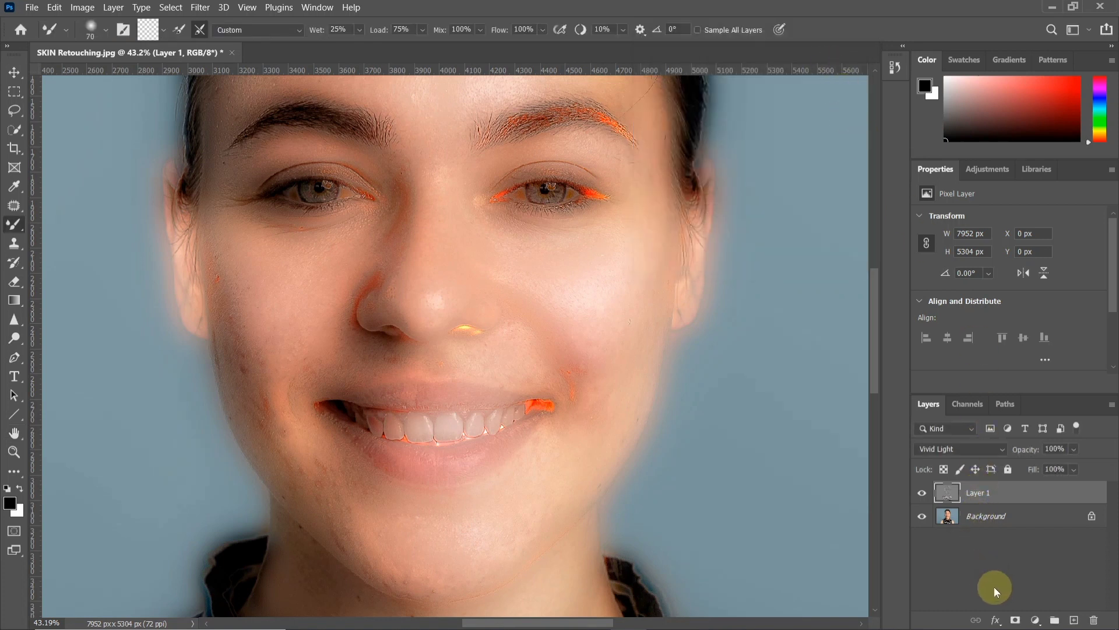
# Add a layer mask to Layer 1 and invert it to black
pyautogui.click(1015, 619)
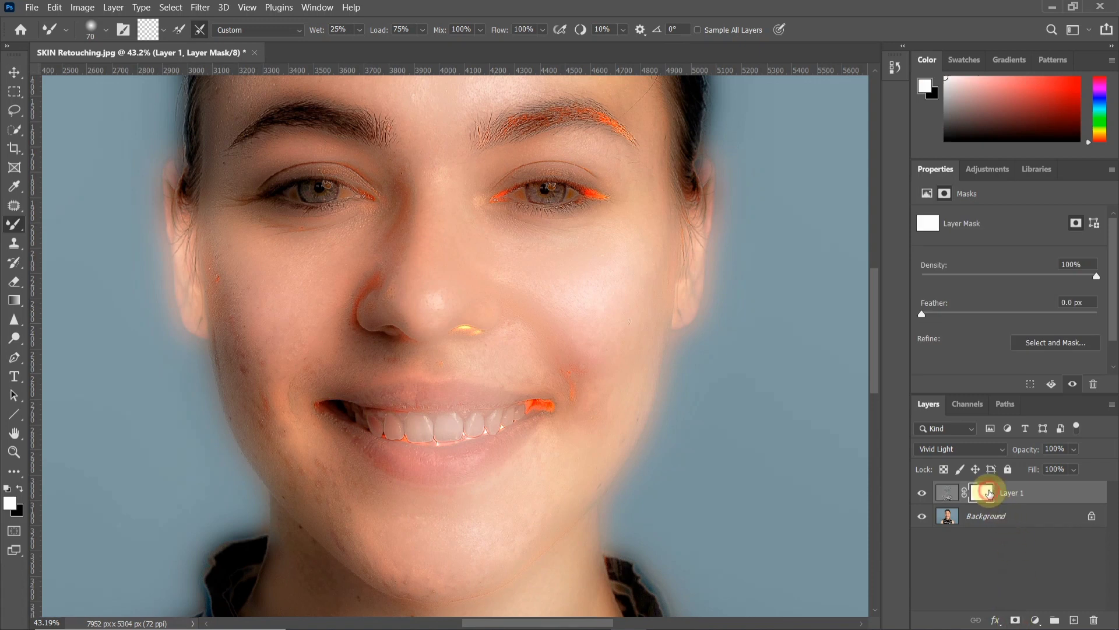
pyautogui.click(82, 7)
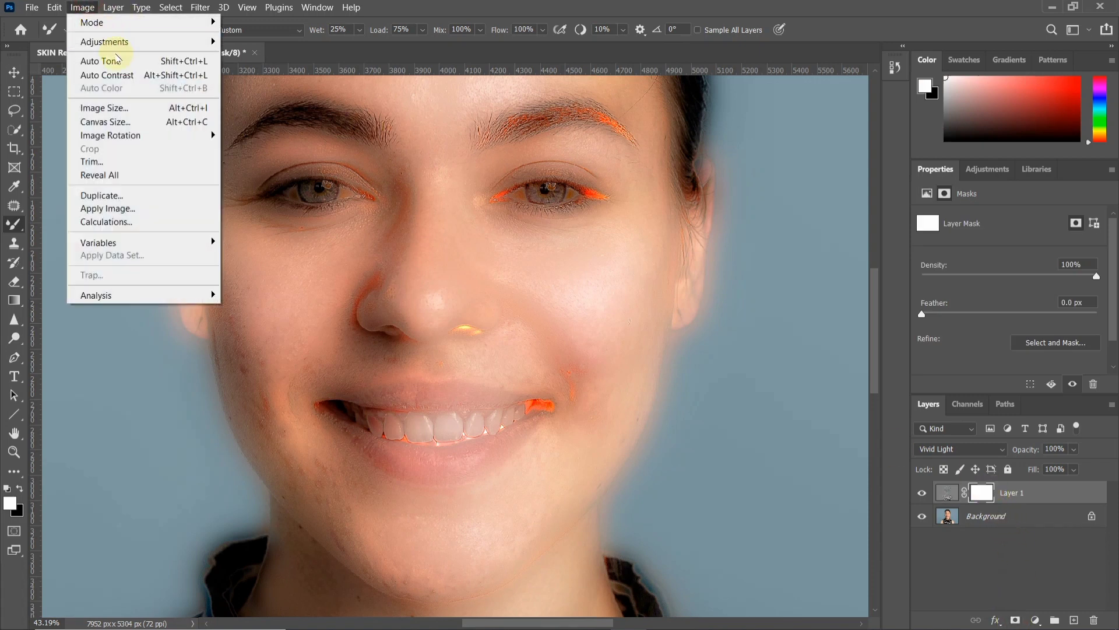
pyautogui.click(114, 46)
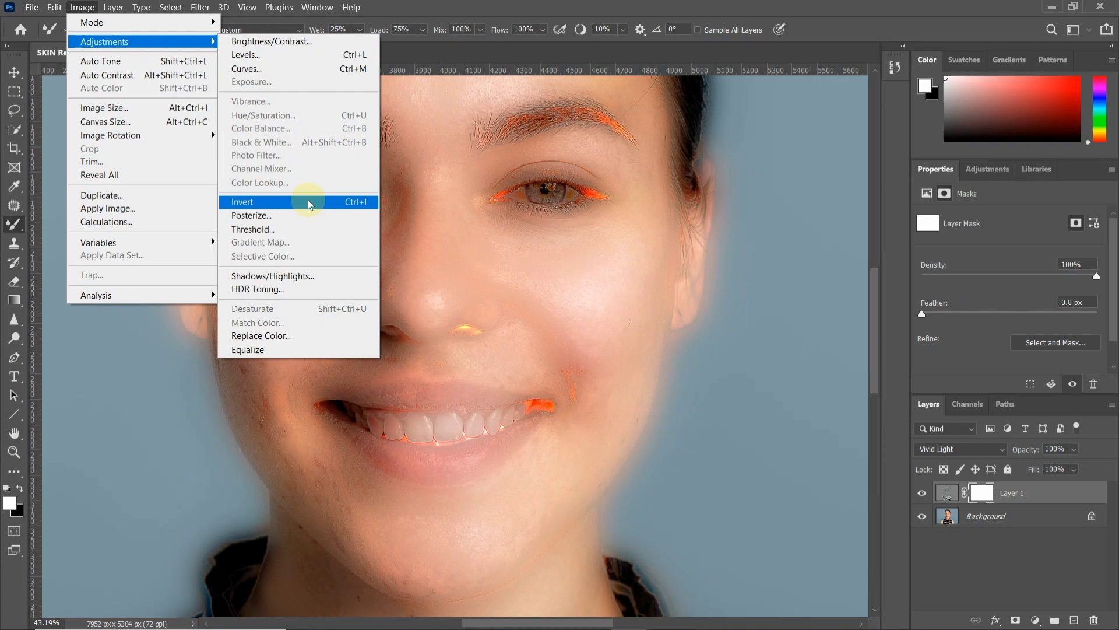
pyautogui.click(308, 205)
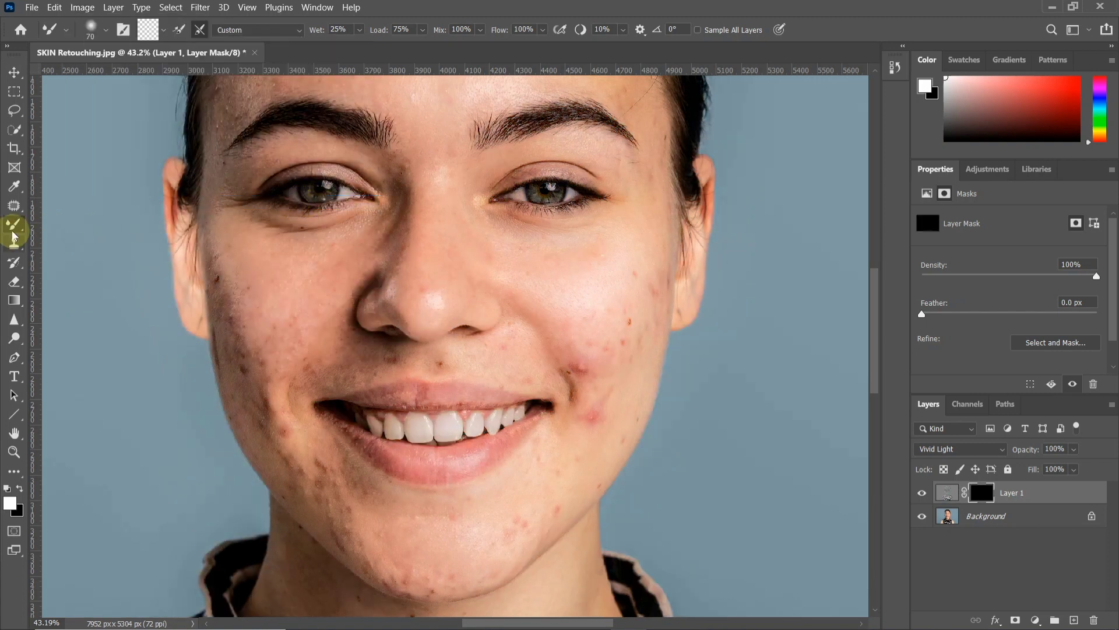
# Paint white on Layer 1's mask with a soft 200 px Brush over the cheek on the image's left side and the nose
pyautogui.moveTo(16, 228); pyautogui.dragTo(101, 227)
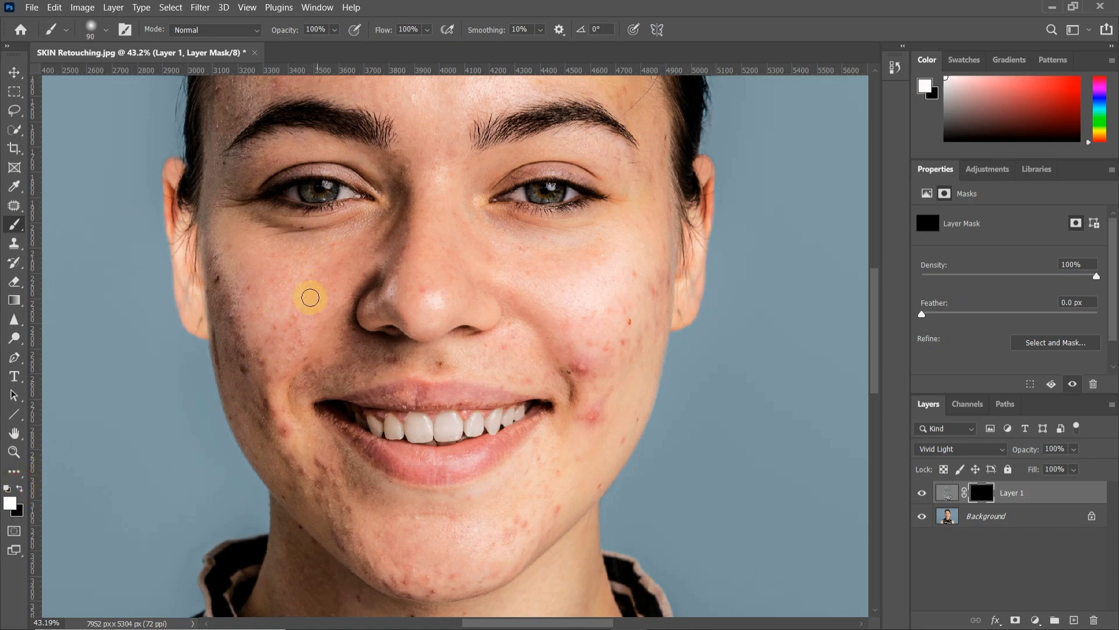
pyautogui.scroll(2, 299, 310)
pyautogui.moveTo(291, 296)
pyautogui.mouseDown()
pyautogui.moveTo(292, 348)
pyautogui.moveTo(295, 321)
pyautogui.moveTo(339, 259)
pyautogui.moveTo(419, 204)
pyautogui.moveTo(317, 238)
pyautogui.moveTo(231, 242)
pyautogui.moveTo(245, 368)
pyautogui.moveTo(211, 241)
pyautogui.moveTo(235, 389)
pyautogui.mouseUp()
pyautogui.moveTo(275, 358)
pyautogui.mouseDown()
pyautogui.moveTo(275, 405)
pyautogui.moveTo(312, 316)
pyautogui.mouseUp()
pyautogui.moveTo(455, 287); pyautogui.dragTo(459, 150)
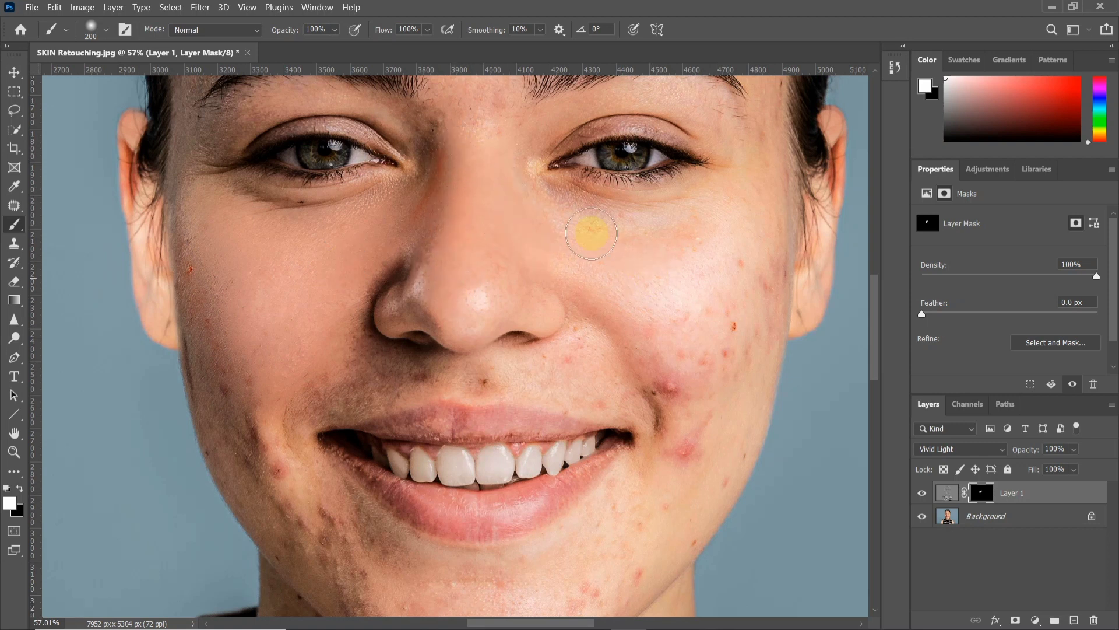
# Paint white on Layer 1's mask with the 200 px brush over the cheek on the image's right side
pyautogui.moveTo(607, 261); pyautogui.dragTo(492, 254)
pyautogui.moveTo(585, 241); pyautogui.dragTo(586, 241)
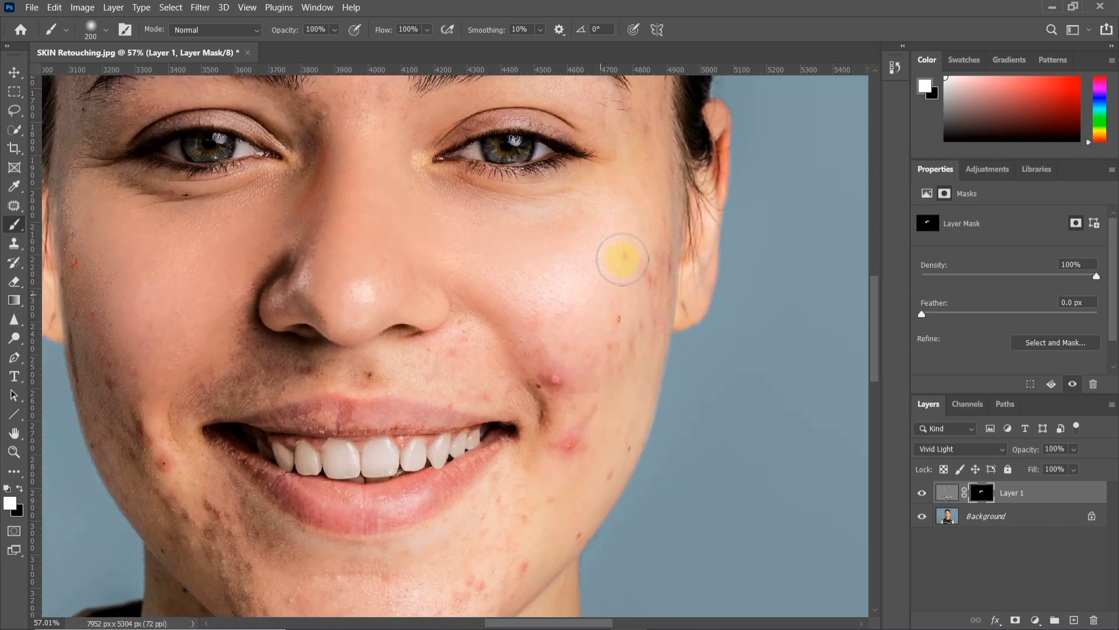
pyautogui.moveTo(598, 316); pyautogui.dragTo(533, 370)
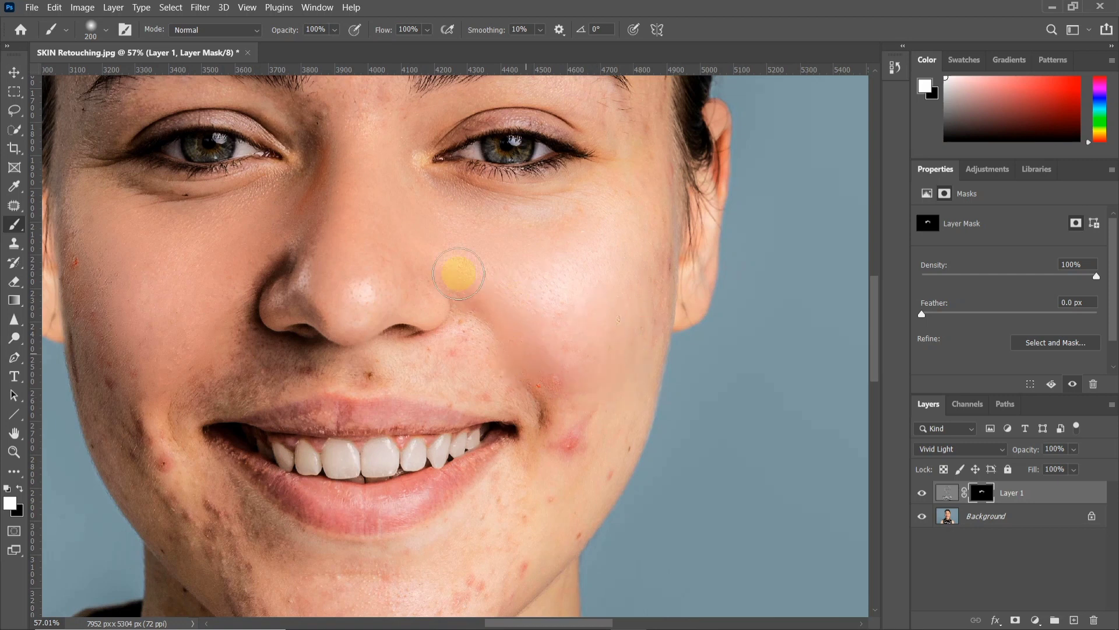
pyautogui.scroll(5, 572, 358)
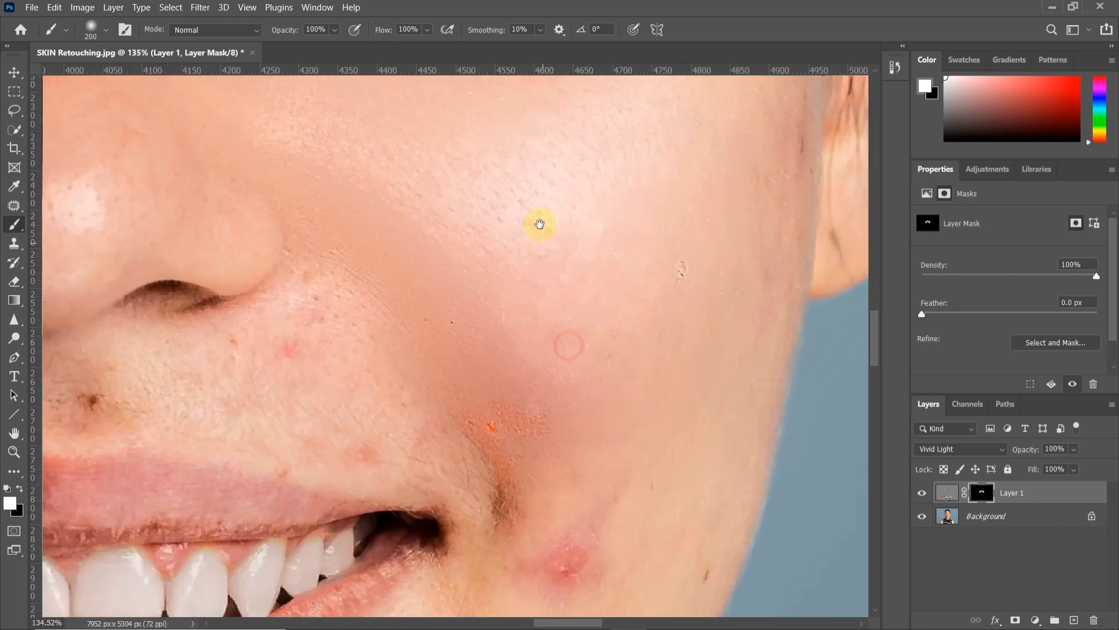
pyautogui.scroll(-2, 607, 382)
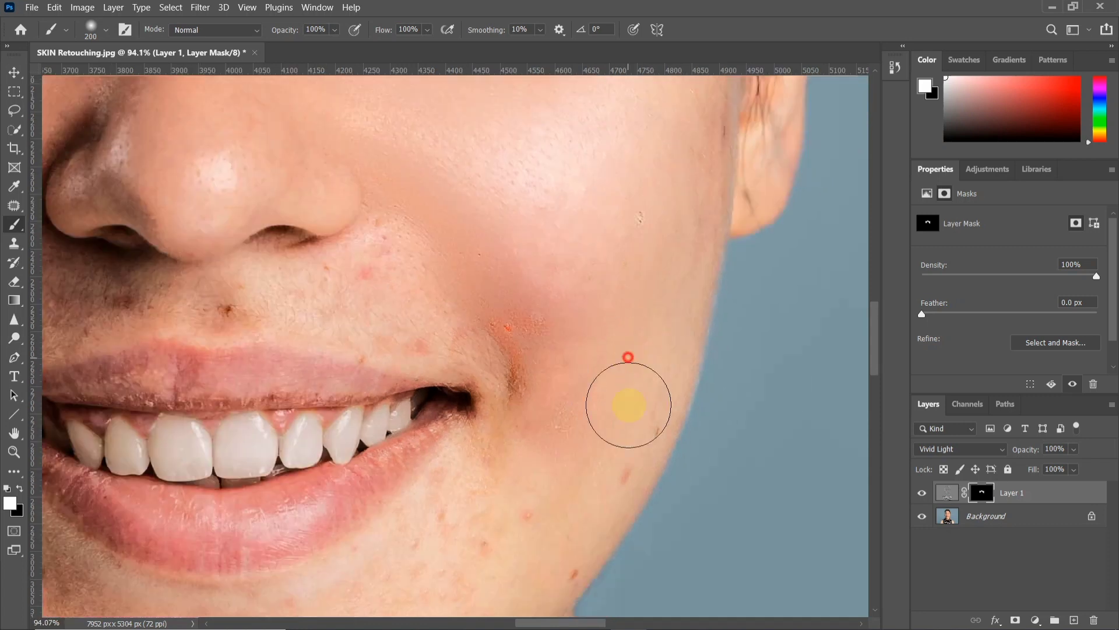
pyautogui.moveTo(521, 390)
pyautogui.mouseDown()
pyautogui.moveTo(499, 283)
pyautogui.moveTo(347, 310)
pyautogui.moveTo(363, 288)
pyautogui.mouseUp()
# Reduce the brush to 125 px and paint white on the mask over the blemishes between the nose and upper lip
pyautogui.scroll(-1, 364, 286)
pyautogui.press('[')
pyautogui.press('[')
pyautogui.press('[')
pyautogui.click(247, 300)
pyautogui.moveTo(281, 298); pyautogui.dragTo(351, 304)
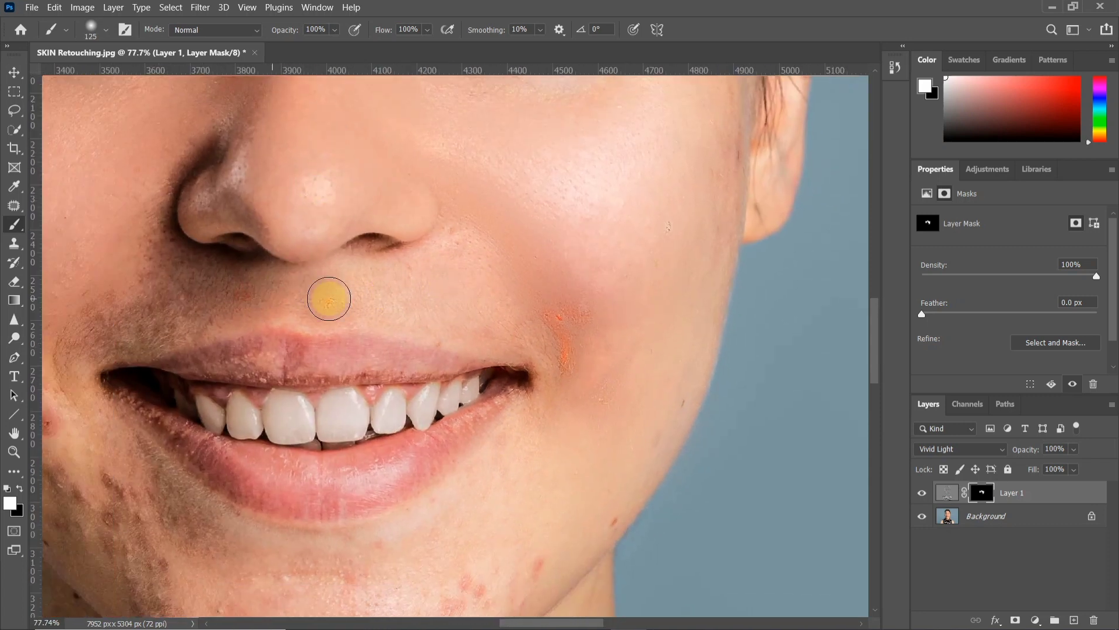
# Reduce the brush to 70 px and paint white on the mask around the nostril on the image's left side
pyautogui.scroll(3, 185, 257)
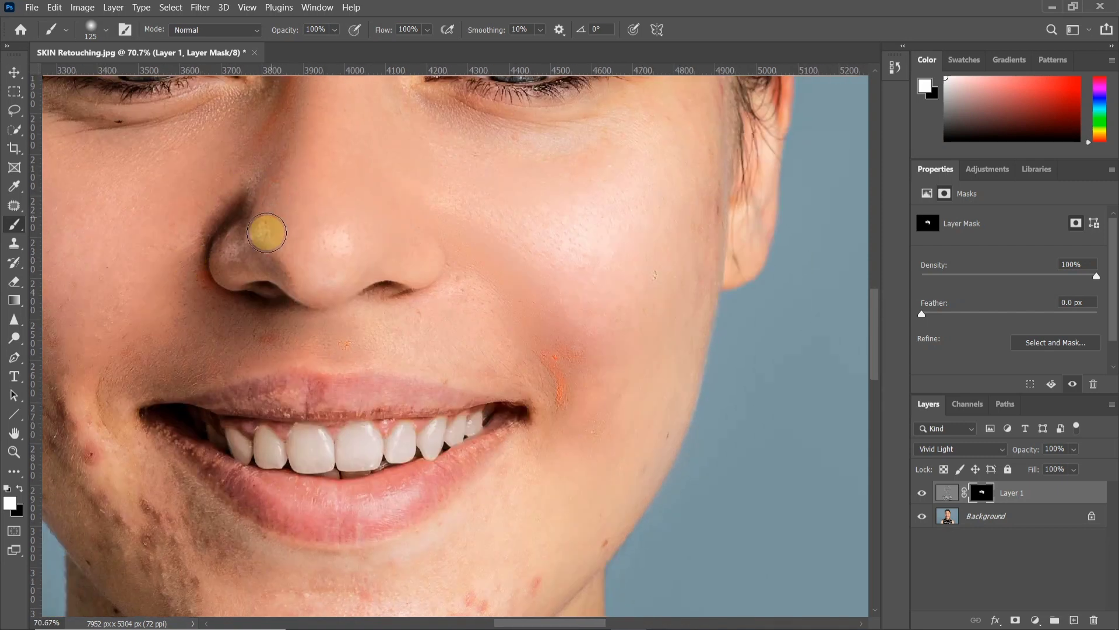
pyautogui.press('[')
pyautogui.press('[')
pyautogui.press('[')
pyautogui.press('[')
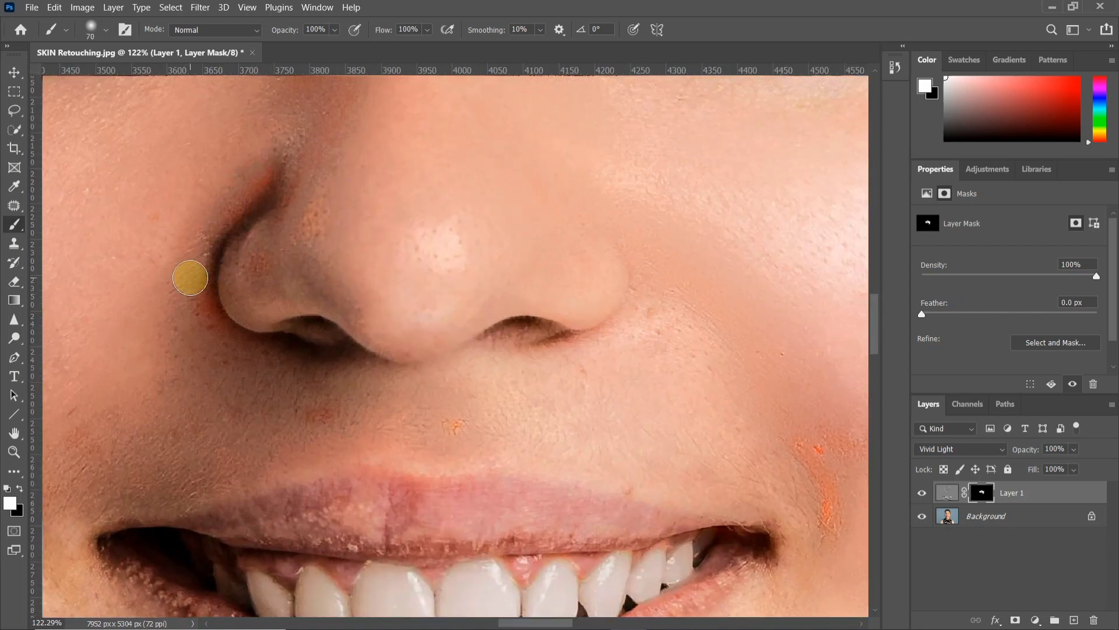
pyautogui.scroll(-4, 182, 289)
pyautogui.scroll(2, 280, 305)
# Paint black on the mask with a 40 to 60 px brush to restore the dark crease beside the nostril
pyautogui.press('x')
pyautogui.scroll(4, 232, 311)
pyautogui.press('[')
pyautogui.press('[')
pyautogui.press('[')
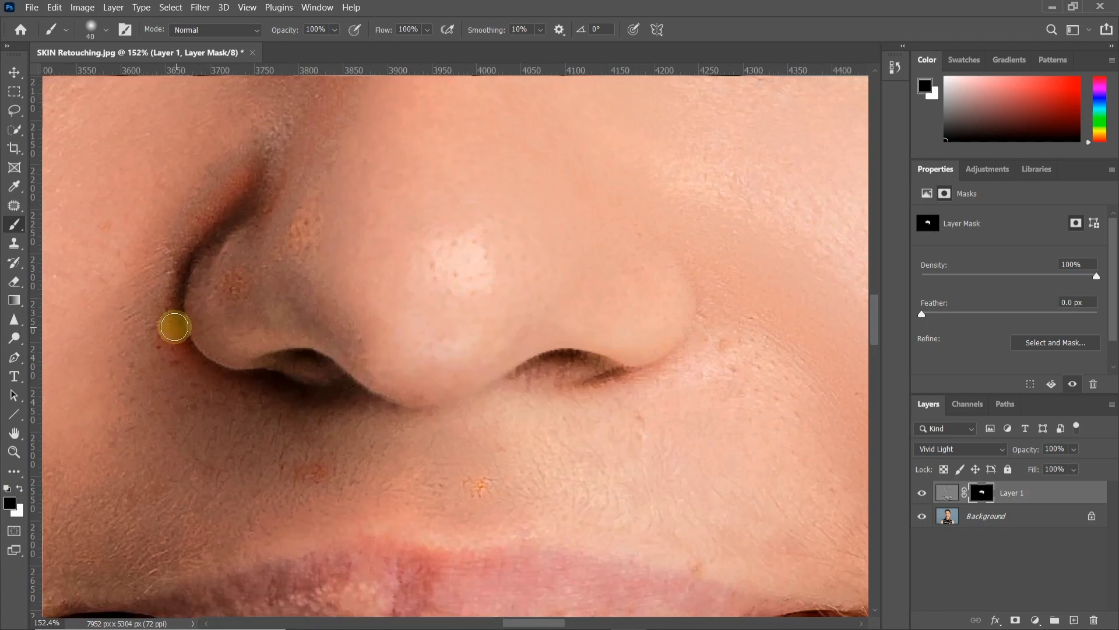
pyautogui.scroll(-3, 253, 172)
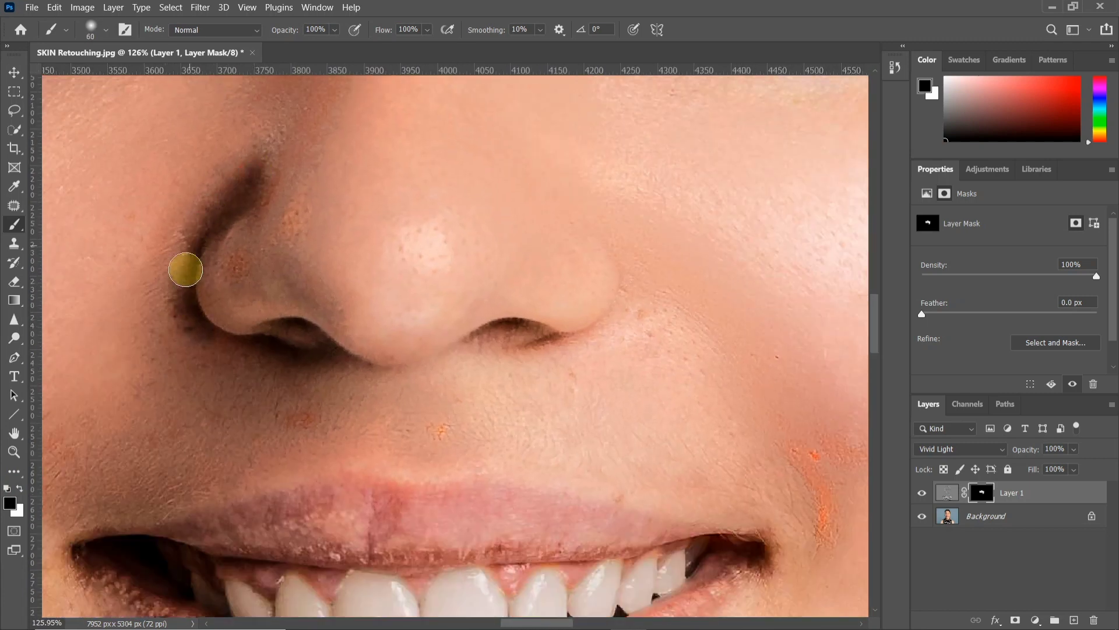
pyautogui.scroll(-2, 187, 245)
pyautogui.press(']')
pyautogui.press(']')
# Switch back to white and paint the mask over the left-side cheek near the mouth corner with an 80 px brush
pyautogui.press('x')
pyautogui.scroll(1, 195, 325)
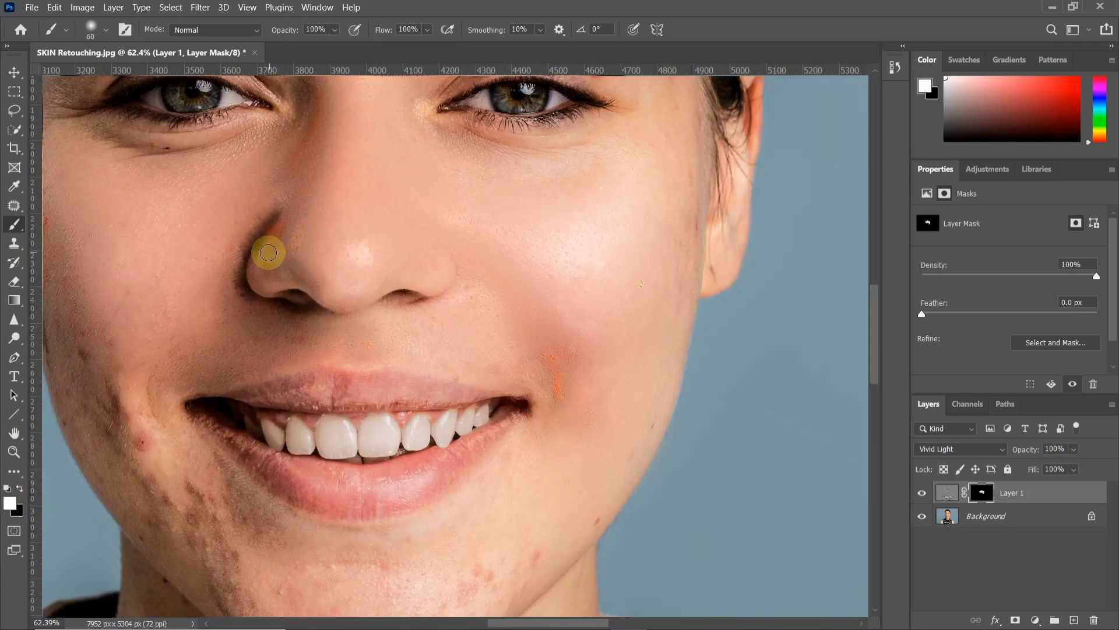
pyautogui.hscroll(-2, 237, 302)
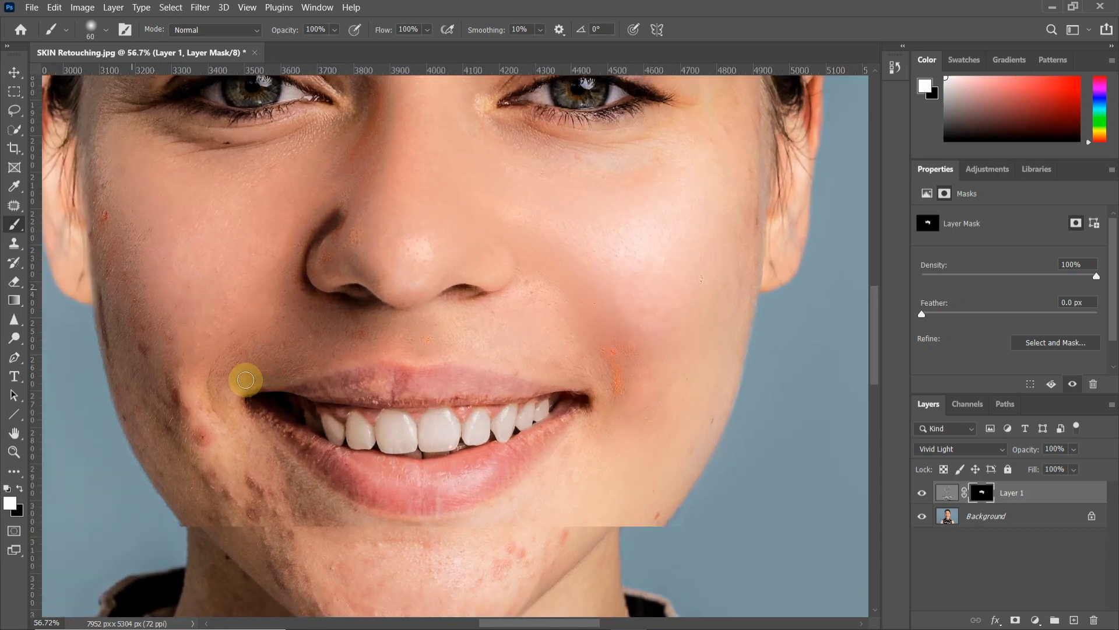
pyautogui.press(']')
pyautogui.press(']')
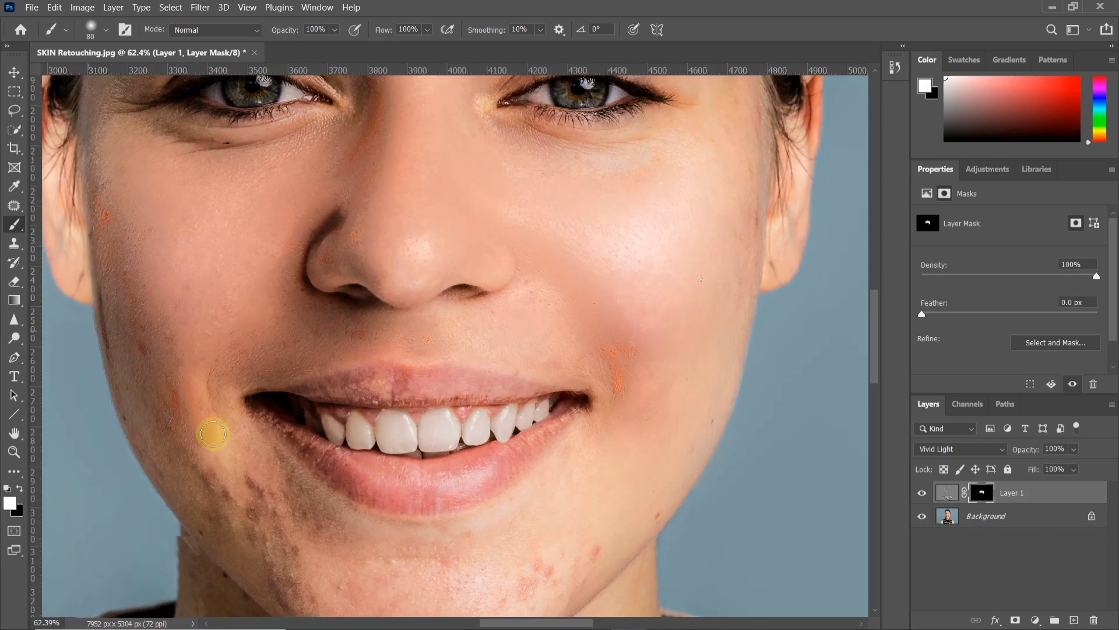
pyautogui.scroll(1, 215, 439)
pyautogui.moveTo(310, 297)
pyautogui.mouseDown()
pyautogui.moveTo(305, 378)
pyautogui.moveTo(141, 245)
pyautogui.moveTo(239, 334)
pyautogui.mouseUp()
# Enlarge the brush to 100 px and paint white on the mask over the left-side jaw and the pigmented skin below the lips
pyautogui.press(']')
pyautogui.press(']')
pyautogui.moveTo(140, 194)
pyautogui.mouseDown()
pyautogui.moveTo(220, 360)
pyautogui.moveTo(123, 254)
pyautogui.moveTo(260, 324)
pyautogui.moveTo(359, 502)
pyautogui.mouseUp()
pyautogui.scroll(-1, 385, 431)
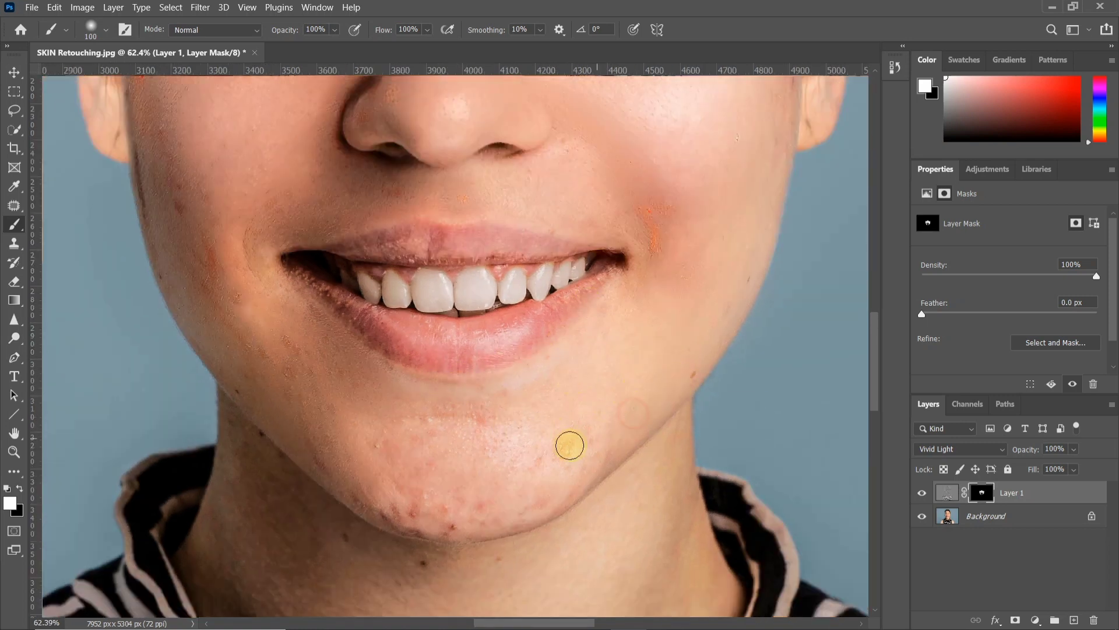
# Enlarge the brush to 150 px and paint white on the mask over the chin and its lower edge
pyautogui.scroll(1, 464, 481)
pyautogui.press(']')
pyautogui.press(']')
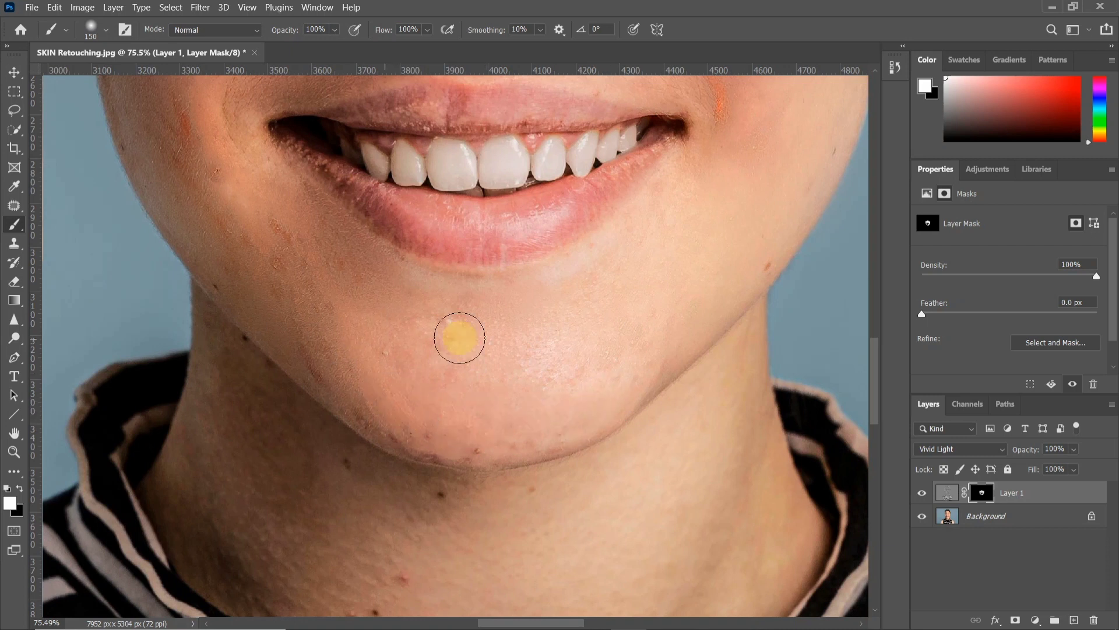
pyautogui.scroll(2, 402, 417)
pyautogui.moveTo(545, 472)
pyautogui.mouseDown()
pyautogui.moveTo(477, 472)
pyautogui.moveTo(382, 427)
pyautogui.mouseUp()
# Paint white on the mask over the blemished skin of the neck with a brush of about 125 px
pyautogui.scroll(-3, 360, 323)
pyautogui.scroll(2, 463, 429)
pyautogui.press('[')
pyautogui.moveTo(514, 380); pyautogui.dragTo(463, 419)
pyautogui.press(']')
pyautogui.press(']')
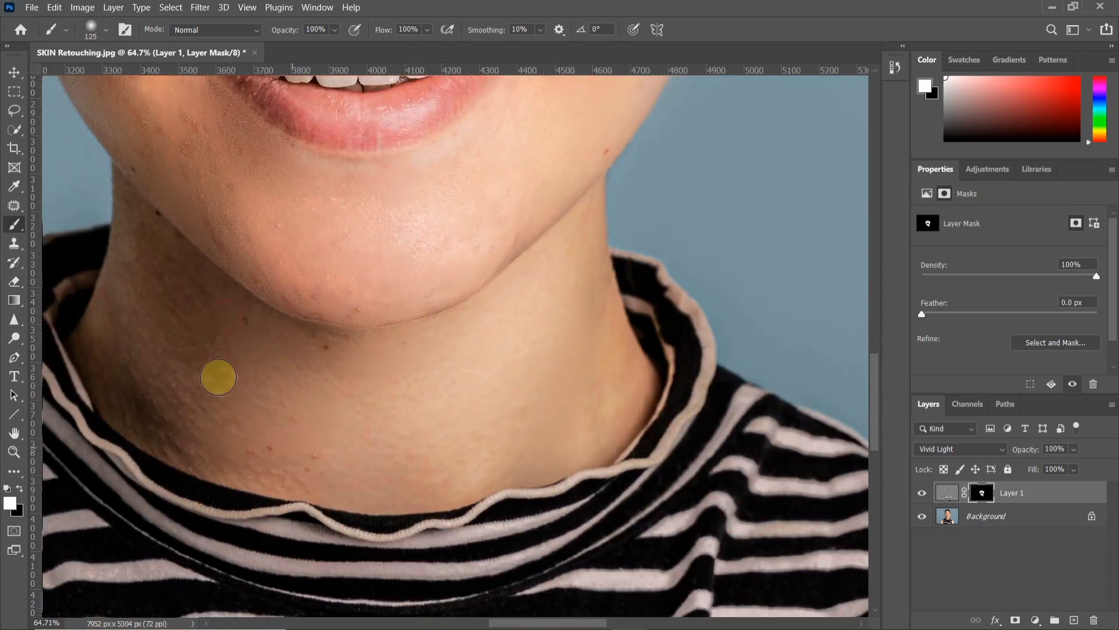
pyautogui.scroll(-1, 204, 341)
pyautogui.moveTo(203, 341)
pyautogui.mouseDown()
pyautogui.moveTo(280, 345)
pyautogui.moveTo(150, 360)
pyautogui.moveTo(118, 312)
pyautogui.mouseUp()
# Paint white on the mask with a 125 px brush over the center and right side of the forehead
pyautogui.scroll(-8, 422, 290)
pyautogui.scroll(5, 524, 280)
pyautogui.scroll(6, 527, 302)
pyautogui.press('[')
pyautogui.press('[')
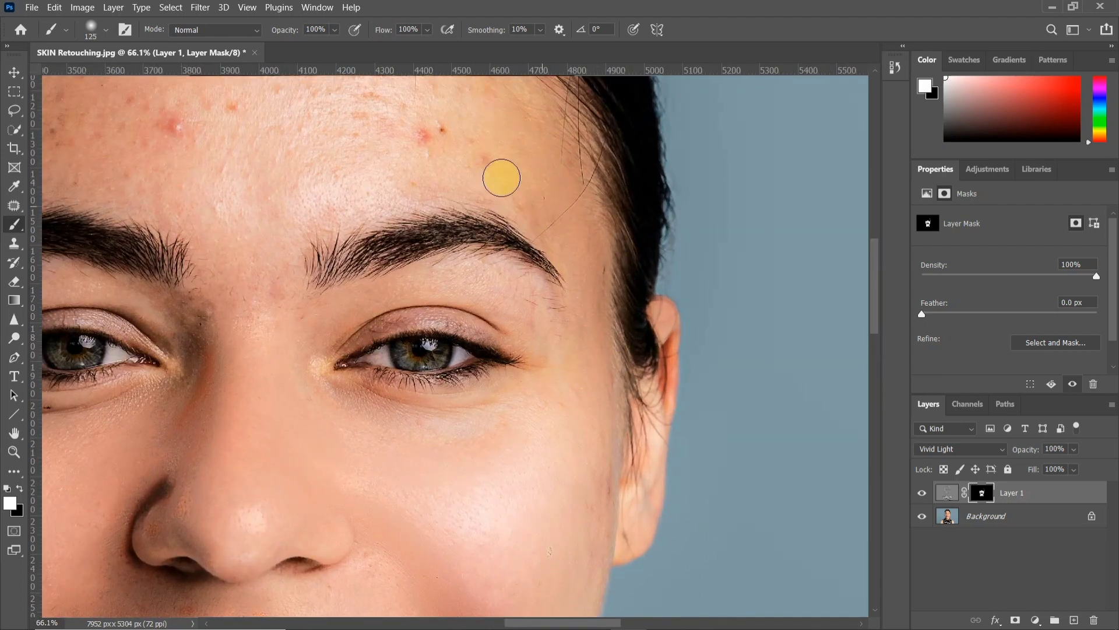
pyautogui.moveTo(222, 164); pyautogui.dragTo(288, 268)
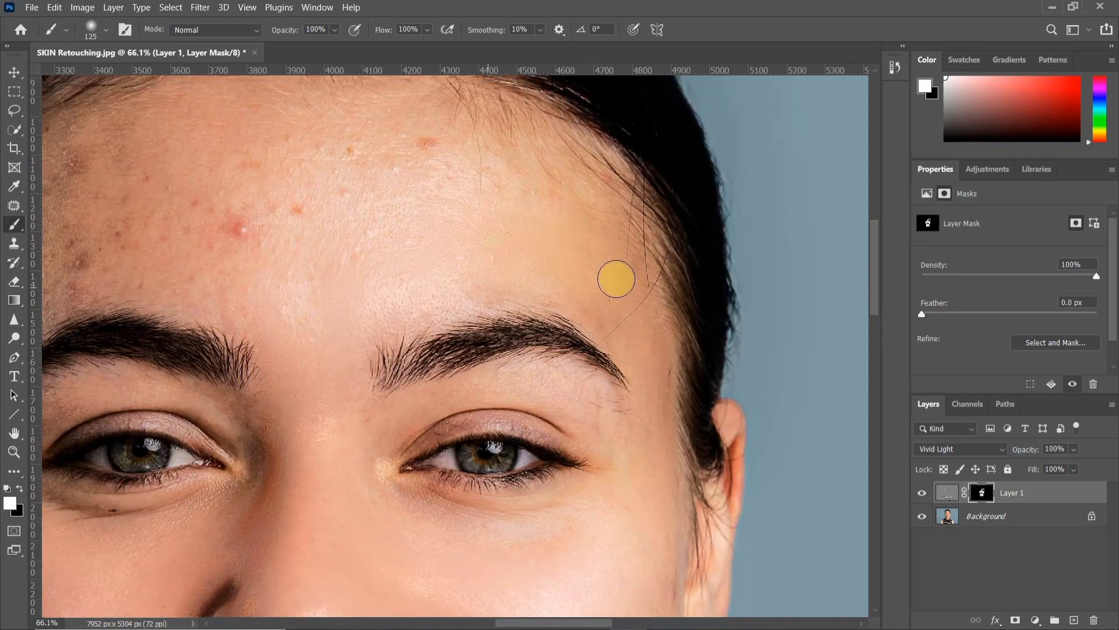
pyautogui.click(230, 220)
pyautogui.moveTo(196, 184); pyautogui.dragTo(426, 225)
pyautogui.moveTo(306, 303); pyautogui.dragTo(337, 285)
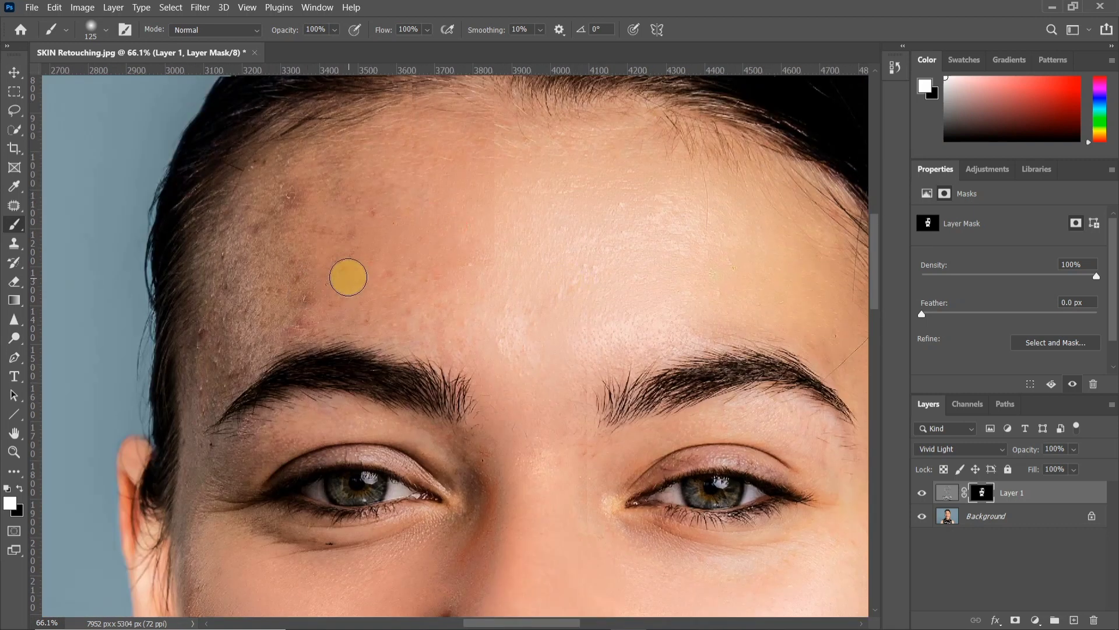
# Paint white on the mask over the blemished left side of the forehead and the temple
pyautogui.scroll(2, 340, 285)
pyautogui.moveTo(283, 190)
pyautogui.mouseDown()
pyautogui.moveTo(447, 165)
pyautogui.moveTo(457, 319)
pyautogui.moveTo(372, 387)
pyautogui.moveTo(353, 452)
pyautogui.mouseUp()
pyautogui.scroll(2, 428, 366)
pyautogui.moveTo(428, 366); pyautogui.dragTo(414, 144)
pyautogui.scroll(-2, 460, 250)
# Set the brush to 35% opacity and 80 px, and lightly paint white on the mask around the left-side eye and cheek
pyautogui.click(335, 29)
pyautogui.moveTo(344, 44); pyautogui.dragTo(306, 50)
pyautogui.click(343, 306)
pyautogui.press('[')
pyautogui.press('[')
pyautogui.press('[')
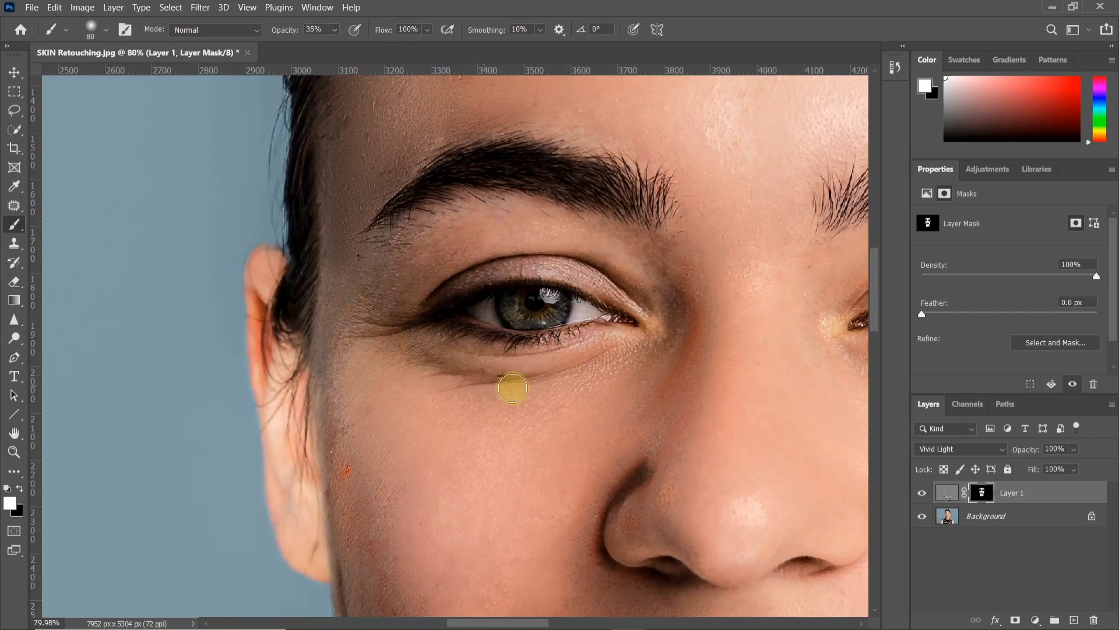
pyautogui.moveTo(380, 429); pyautogui.dragTo(238, 291)
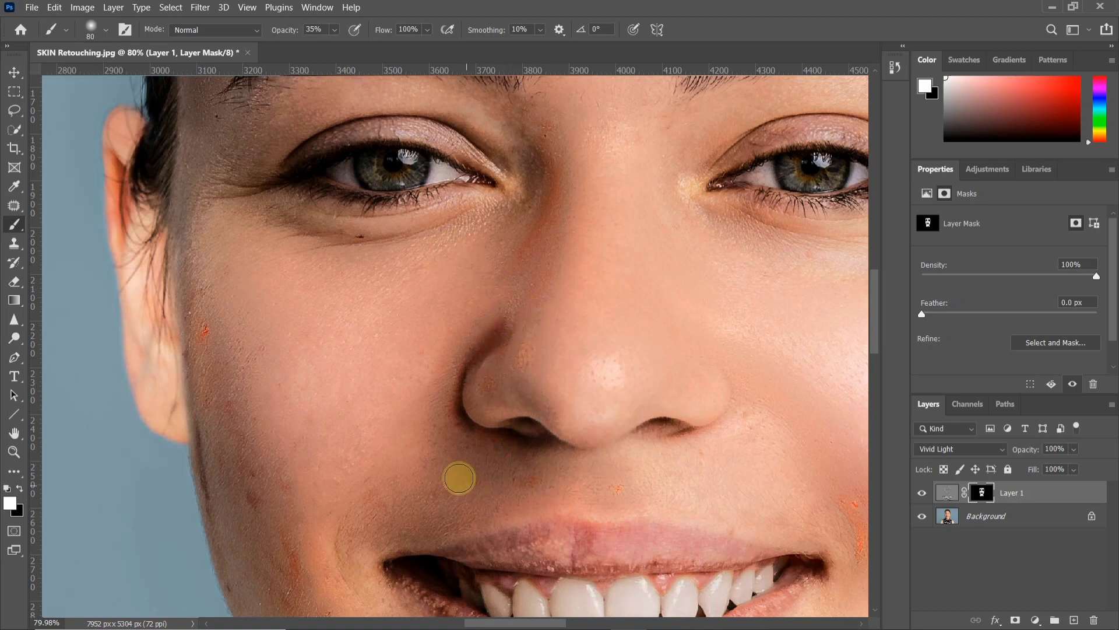
pyautogui.scroll(-3, 449, 430)
pyautogui.moveTo(449, 429); pyautogui.dragTo(374, 250)
pyautogui.scroll(-3, 274, 238)
pyautogui.moveTo(464, 302); pyautogui.dragTo(466, 303)
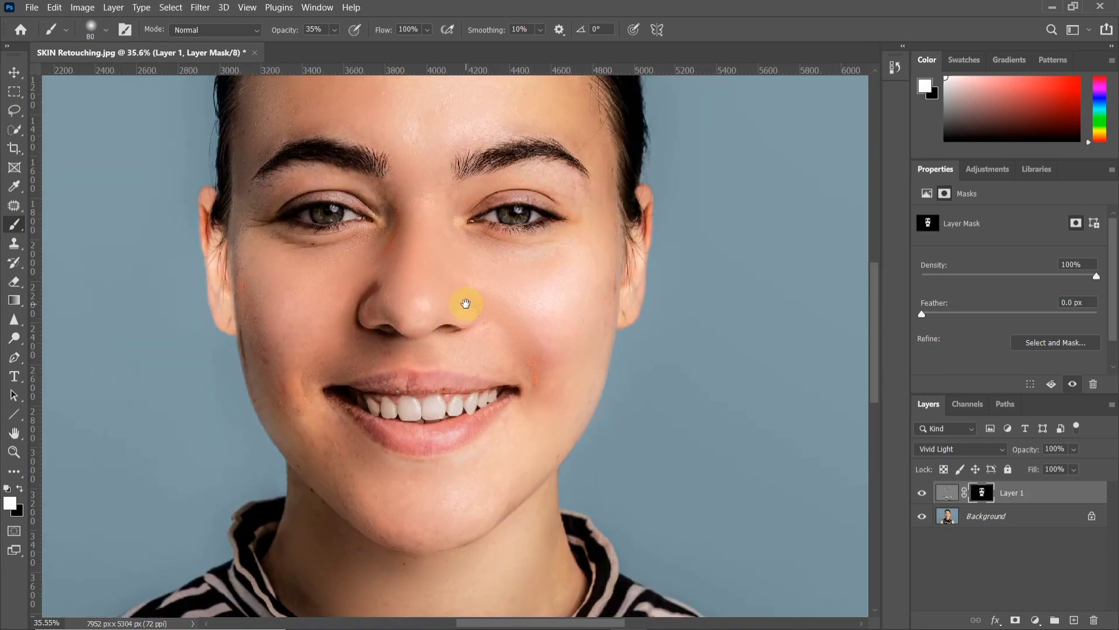
# Duplicate the Background layer
pyautogui.click(1020, 492)
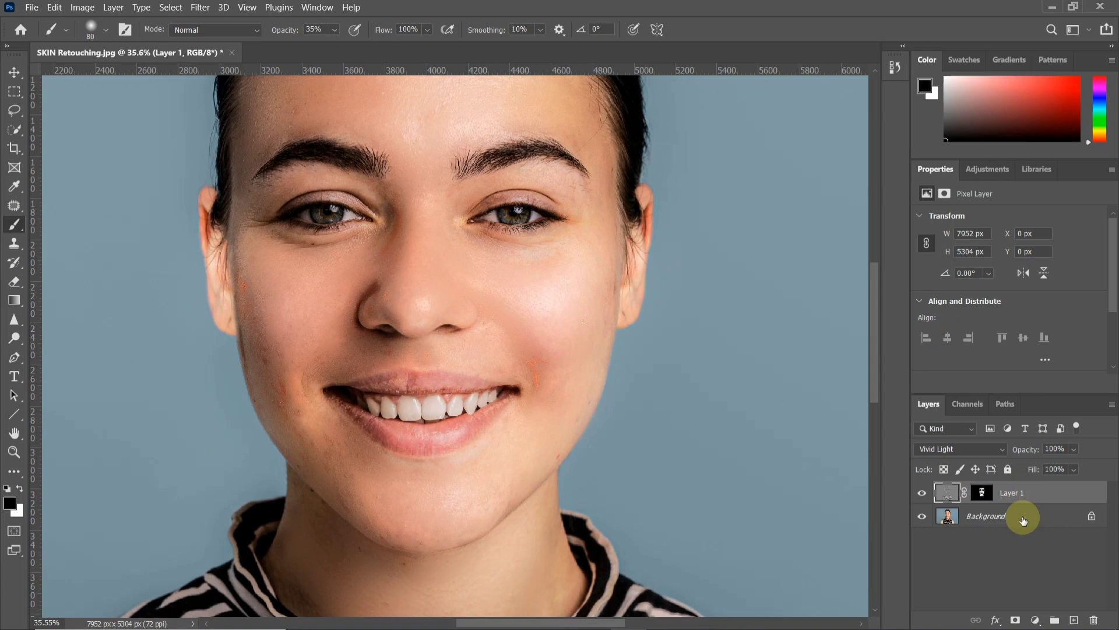
pyautogui.click(1023, 520)
pyautogui.hotkey('ctrl', 'j')
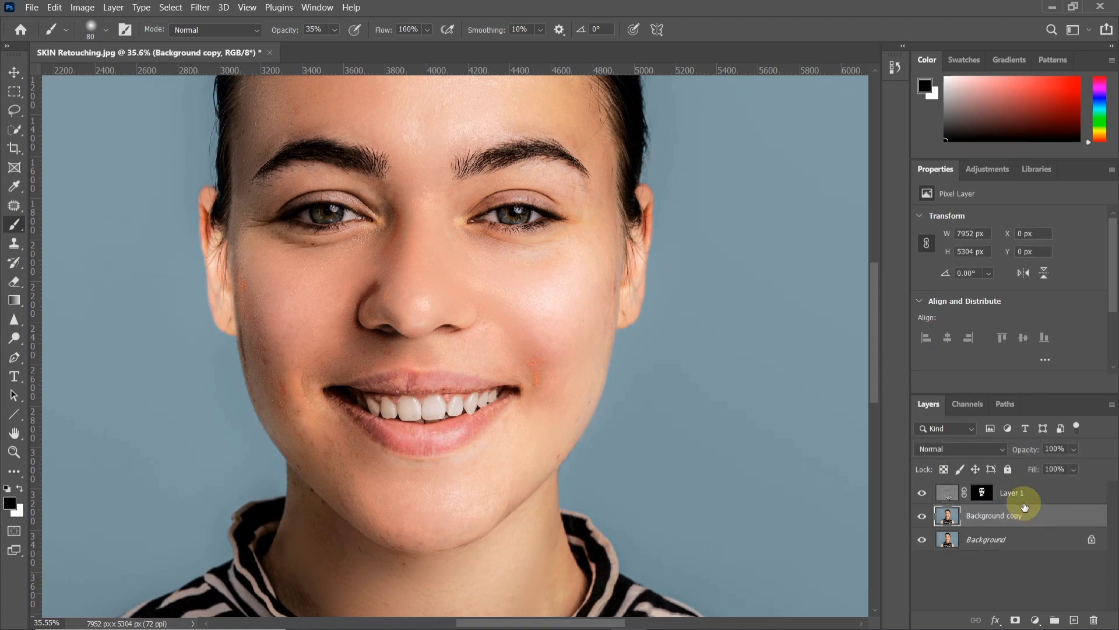
# Select Layer 1 together with Background copy and convert both into one smart object
pyautogui.keyDown('shift'); pyautogui.click(1017, 493); pyautogui.keyUp('shift')
pyautogui.rightClick(1024, 495)
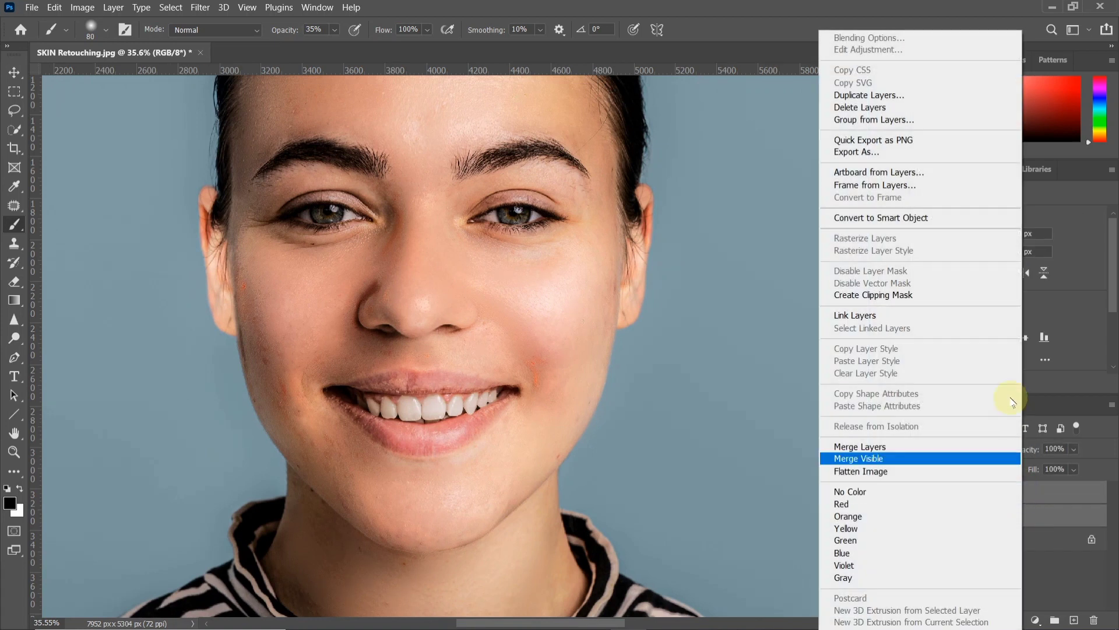
pyautogui.click(955, 218)
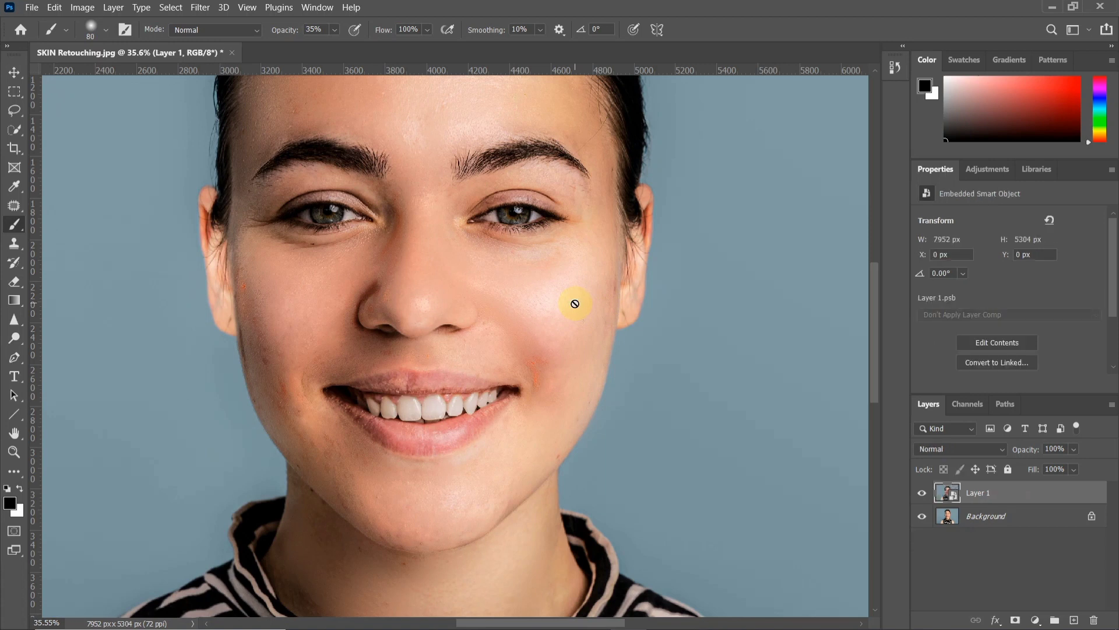
# Activate the Mixer Brush tool and rasterize the Layer 1 smart object for painting
pyautogui.scroll(2, 474, 292)
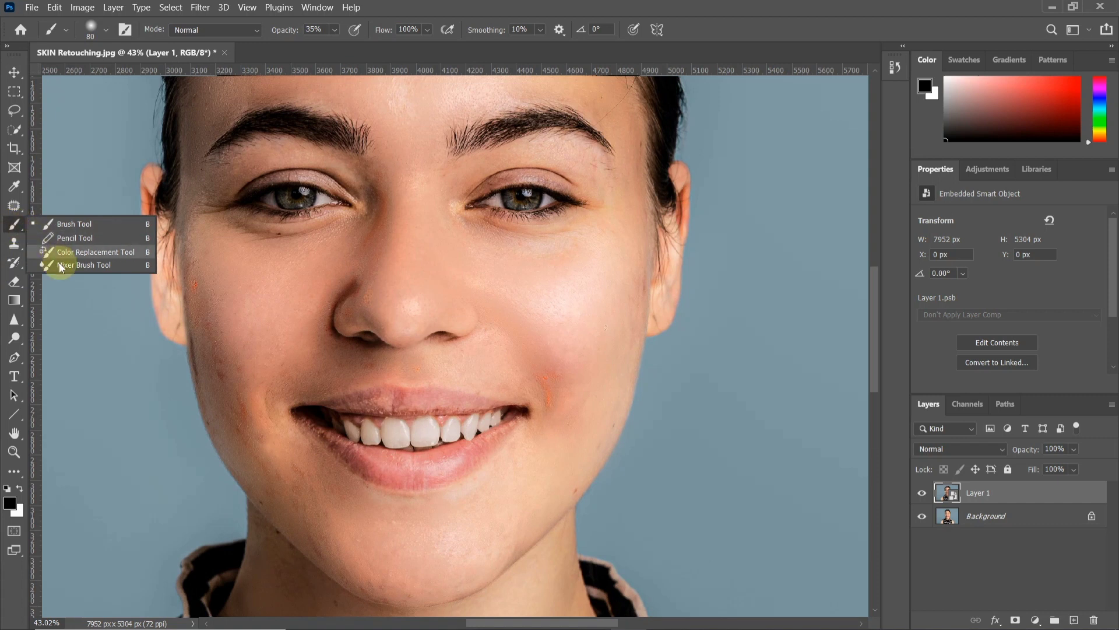
pyautogui.click(84, 265)
pyautogui.scroll(2, 193, 325)
pyautogui.click(253, 330)
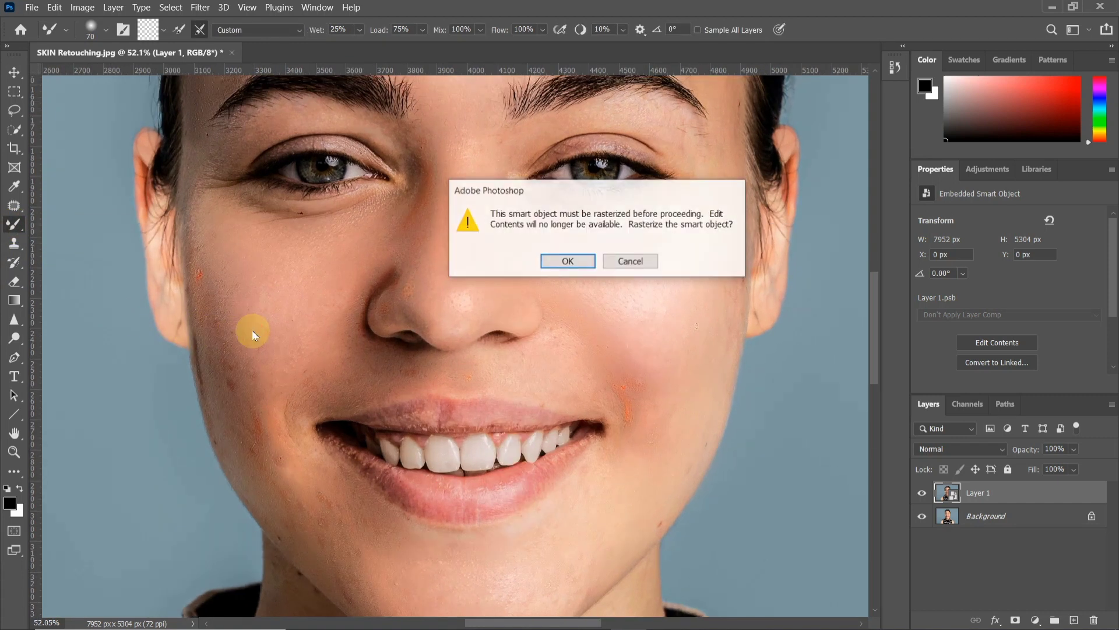
pyautogui.click(567, 261)
# Blend the red spot at the outer edge of the left-side cheek with the 70 px Mixer Brush
pyautogui.scroll(2, 270, 287)
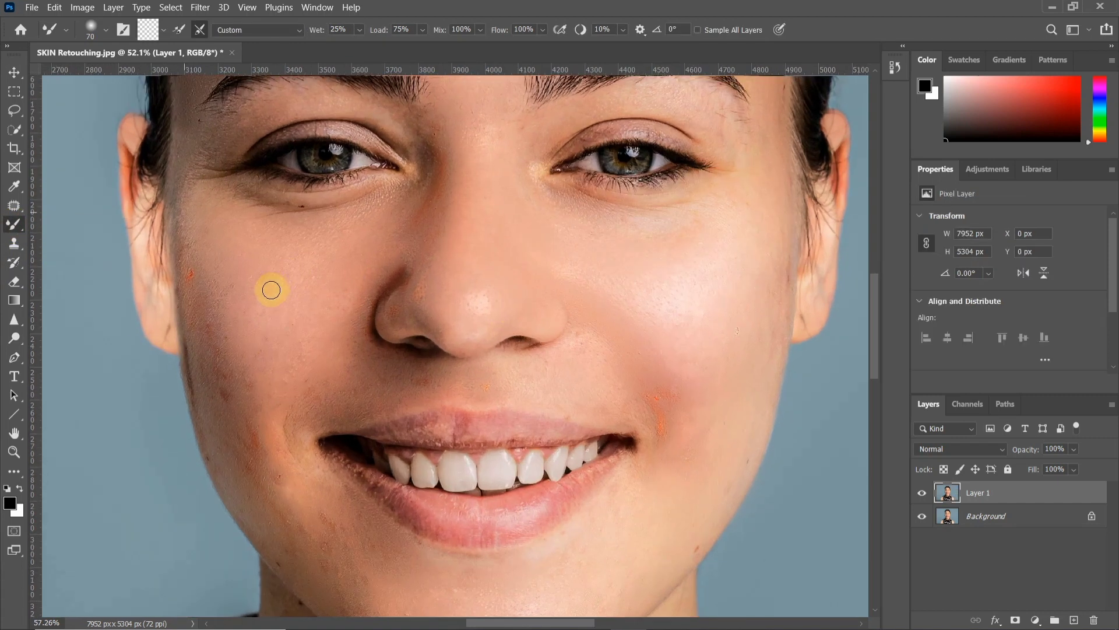
pyautogui.scroll(2, 200, 252)
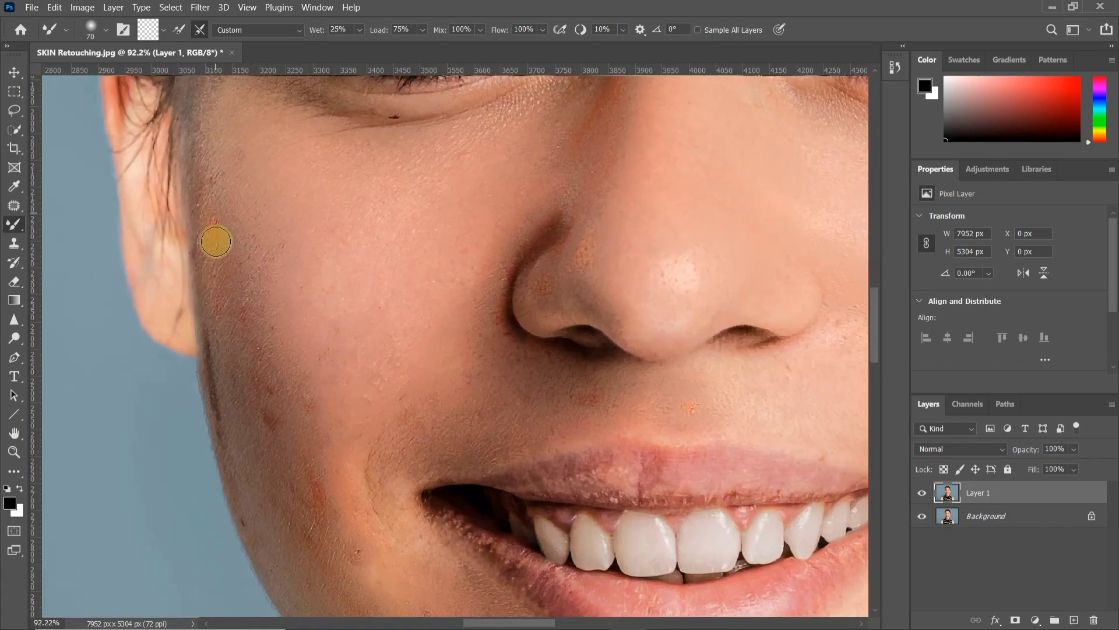
pyautogui.click(215, 232)
pyautogui.scroll(-1, 222, 301)
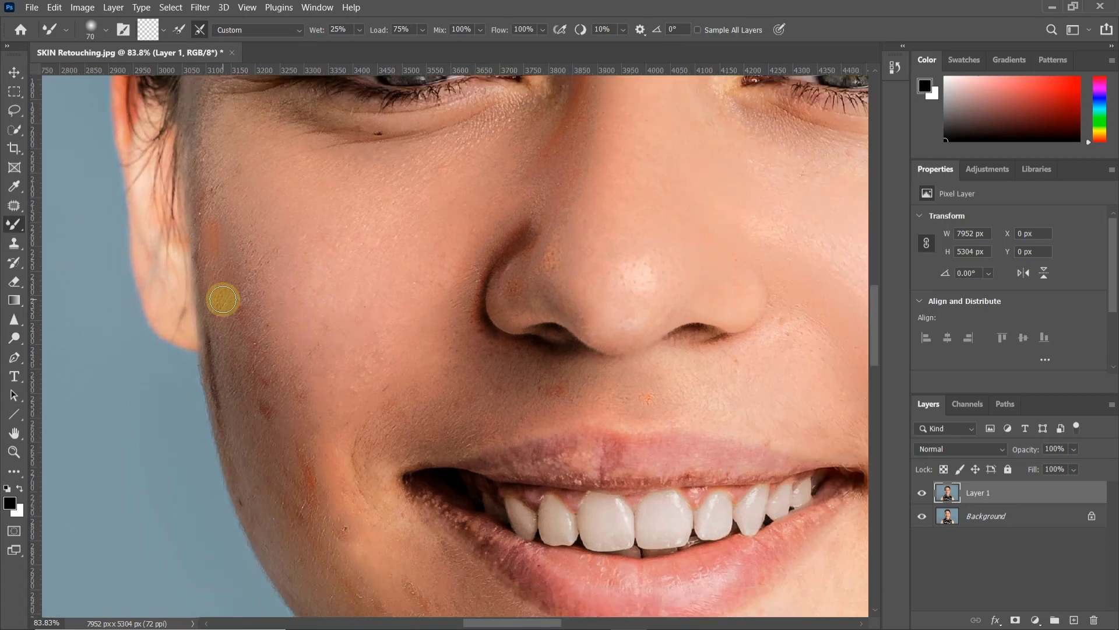
# Set the Mixer Brush to 165 px with 2% hardness and blend the red blotches from the left-side cheek down toward the jaw
pyautogui.press(']')
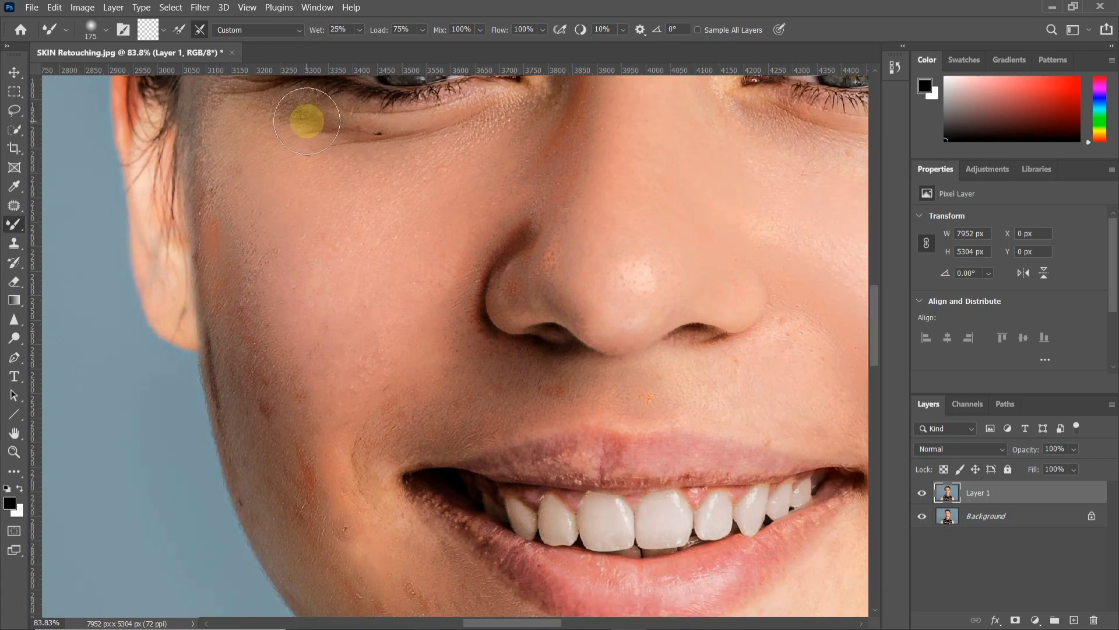
pyautogui.rightClick(295, 212)
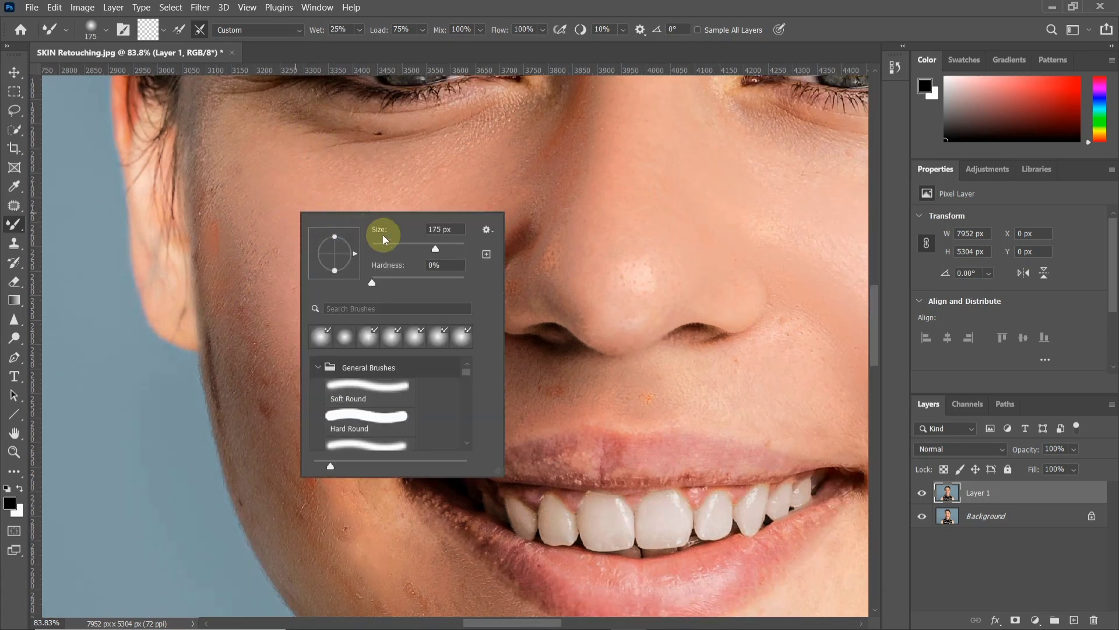
pyautogui.click(378, 283)
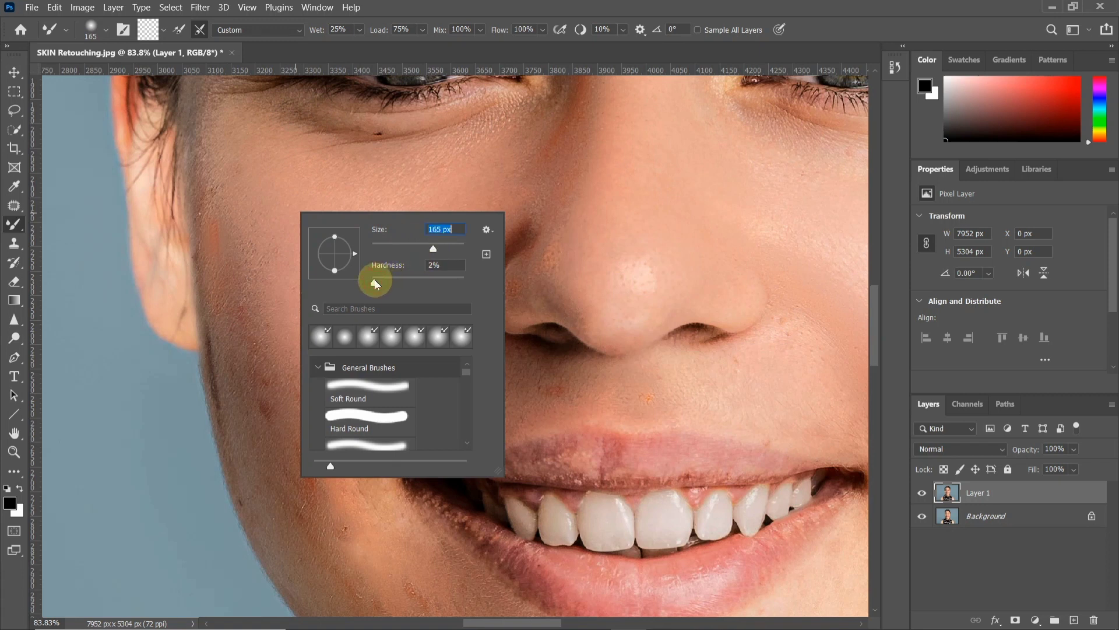
pyautogui.click(411, 4)
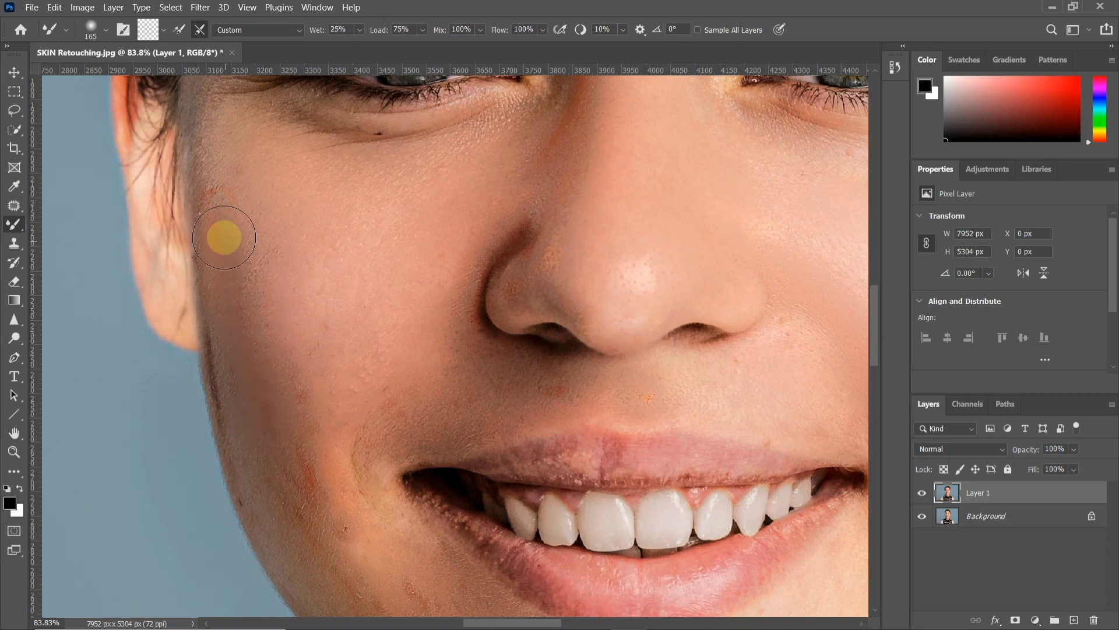
pyautogui.moveTo(271, 400)
pyautogui.mouseDown()
pyautogui.moveTo(193, 309)
pyautogui.moveTo(283, 512)
pyautogui.moveTo(205, 365)
pyautogui.moveTo(327, 528)
pyautogui.mouseUp()
pyautogui.moveTo(224, 411); pyautogui.dragTo(232, 407)
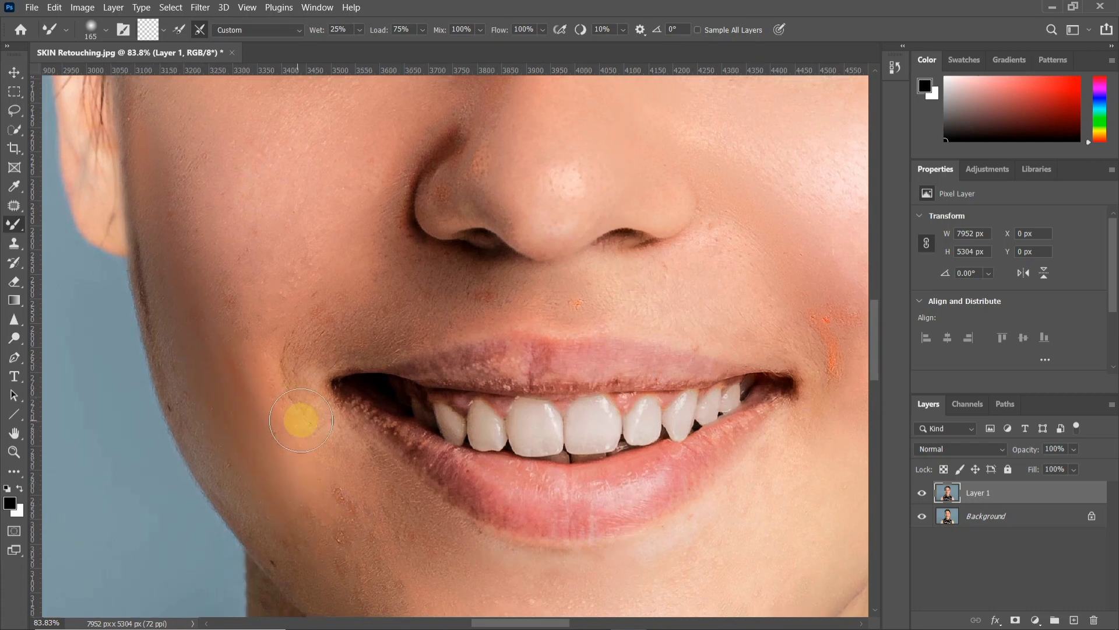
# Remove the dark line along the outer edge of the left-side cheek with the Spot Healing Brush at 15 px
pyautogui.scroll(1, 204, 331)
pyautogui.scroll(3, 203, 331)
pyautogui.press('[')
pyautogui.press('[')
pyautogui.press('[')
pyautogui.press('[')
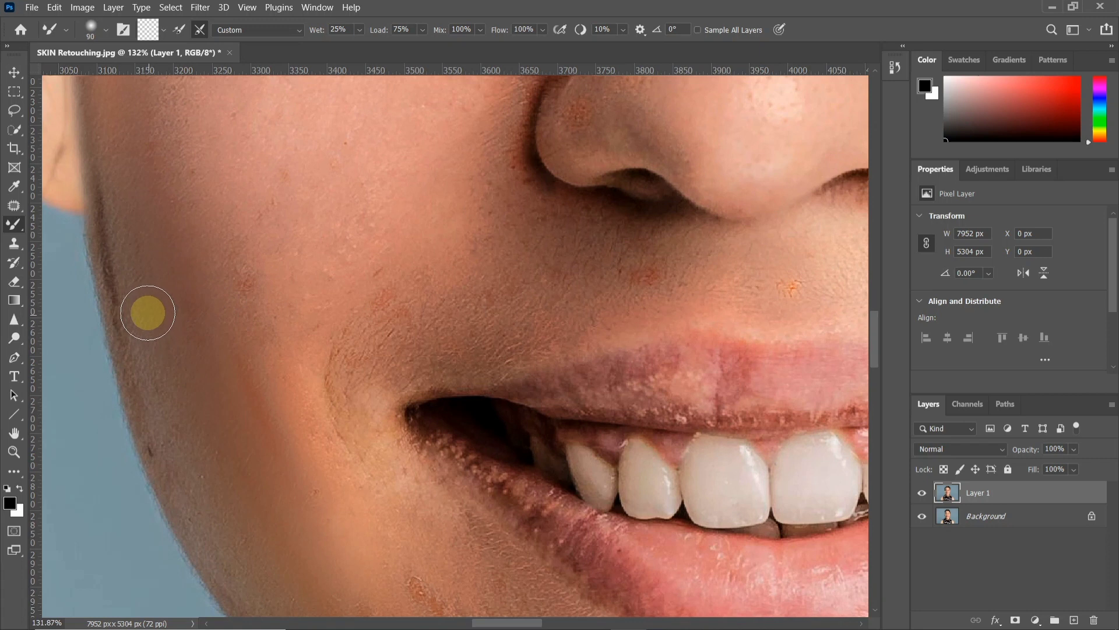
pyautogui.click(14, 209)
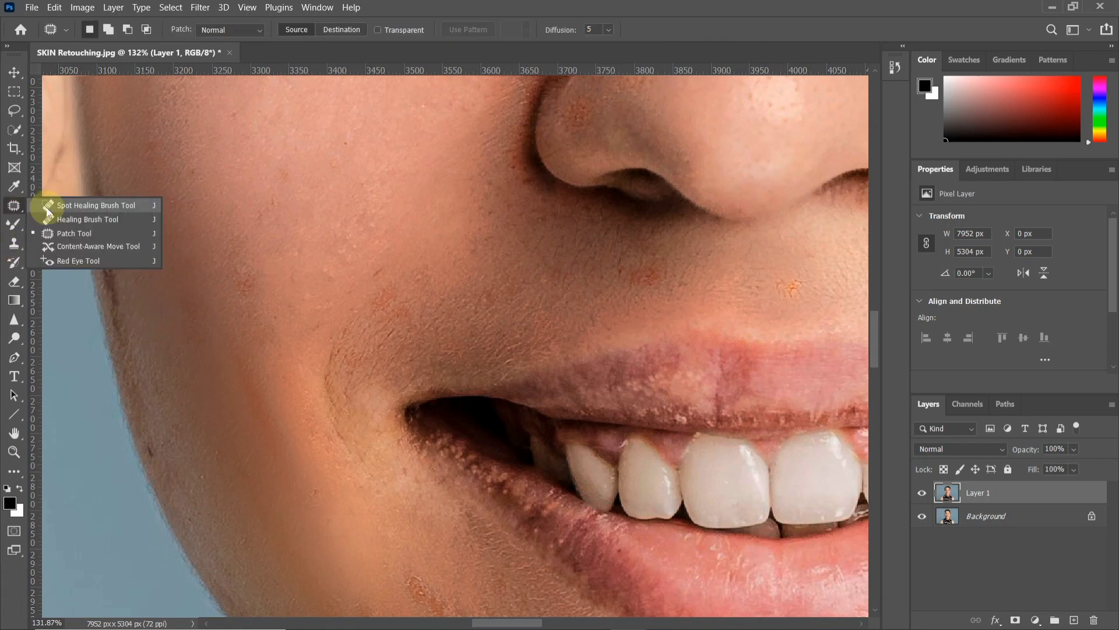
pyautogui.click(49, 208)
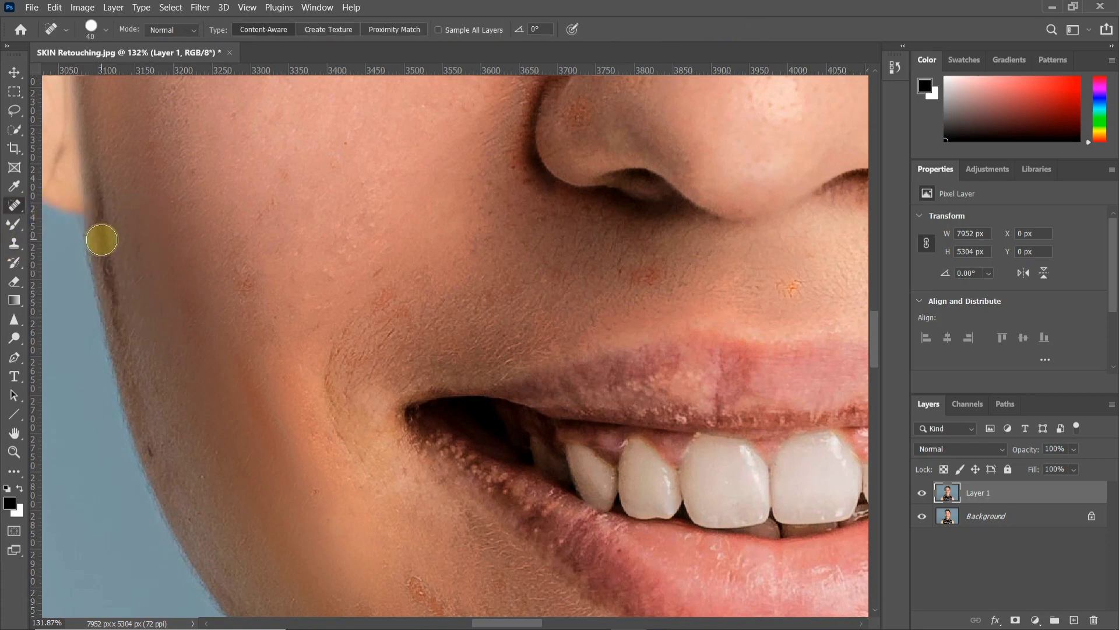
pyautogui.scroll(2, 98, 240)
pyautogui.press('[')
pyautogui.press('[')
pyautogui.moveTo(98, 175); pyautogui.dragTo(120, 348)
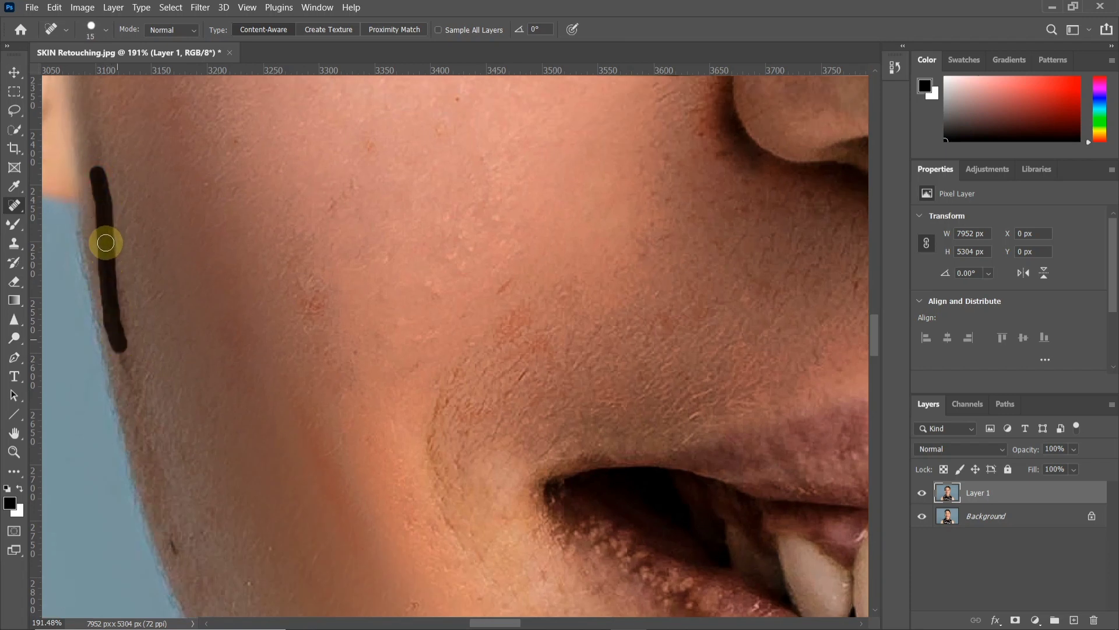
pyautogui.scroll(2, 107, 245)
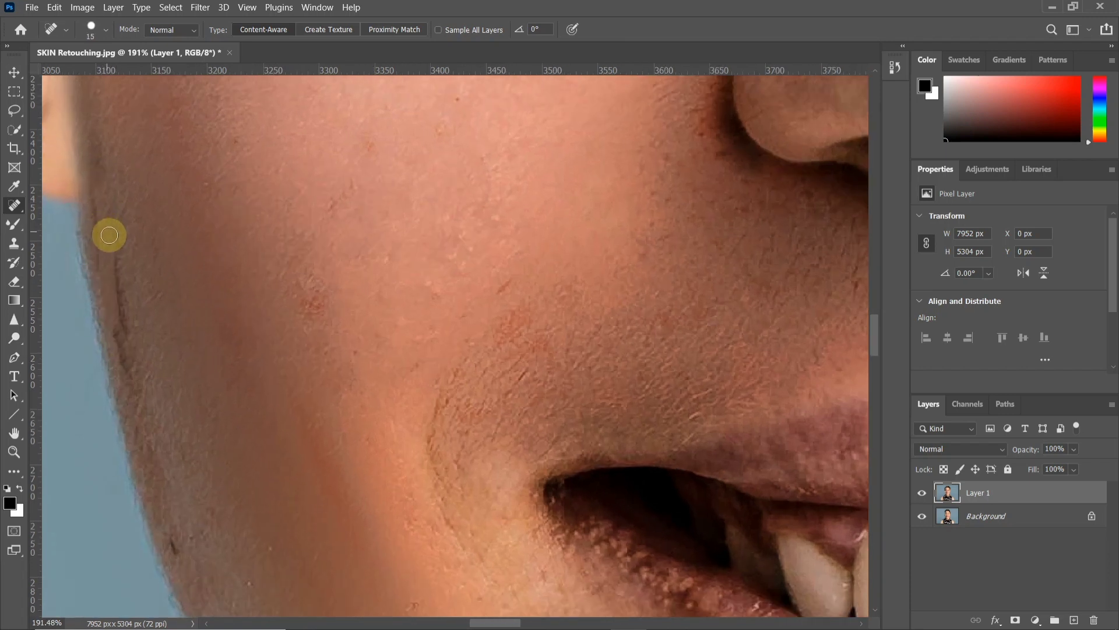
pyautogui.moveTo(123, 306); pyautogui.dragTo(133, 403)
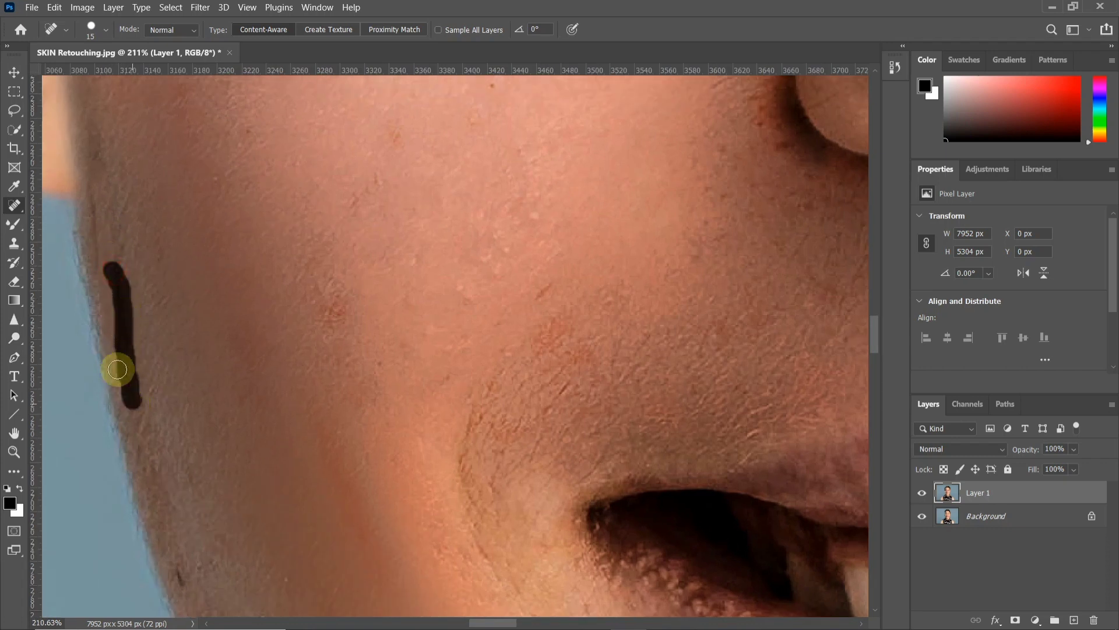
# Switch back to the Mixer Brush at 45 px and blend the healed skin along the left-side cheek's outer edge
pyautogui.rightClick(16, 208)
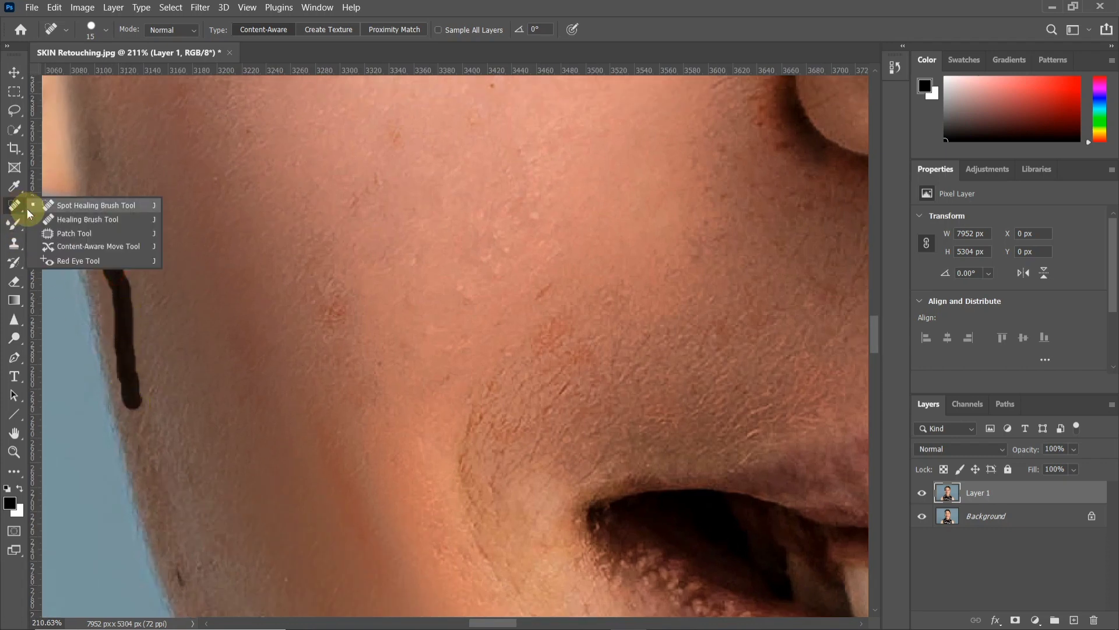
pyautogui.click(14, 223)
pyautogui.rightClick(14, 223)
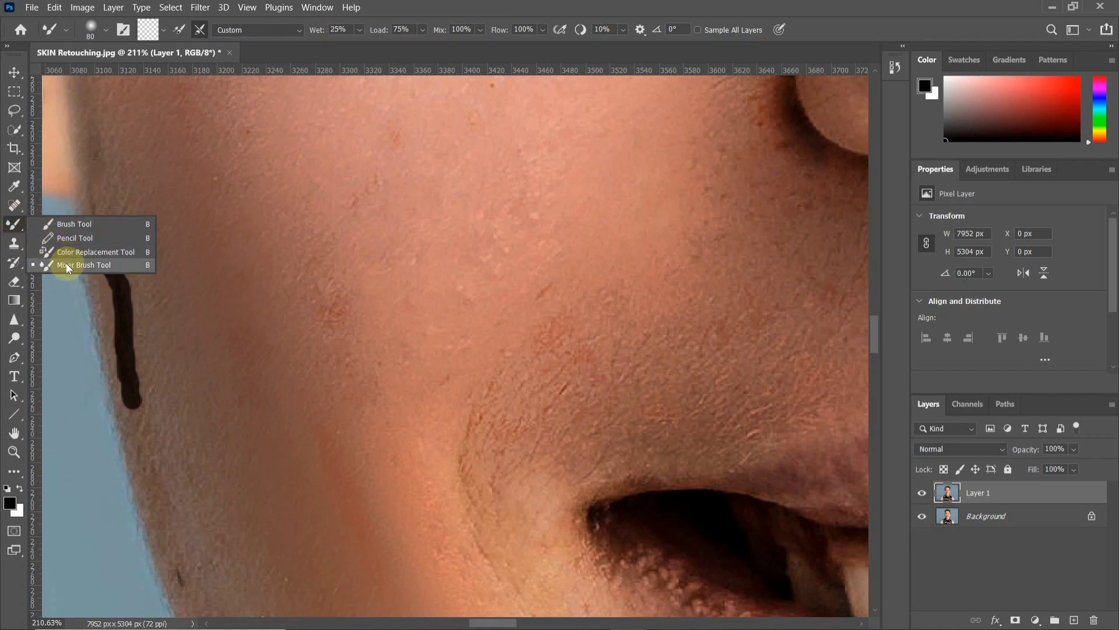
pyautogui.click(67, 266)
pyautogui.scroll(-2, 118, 269)
pyautogui.scroll(3, 119, 267)
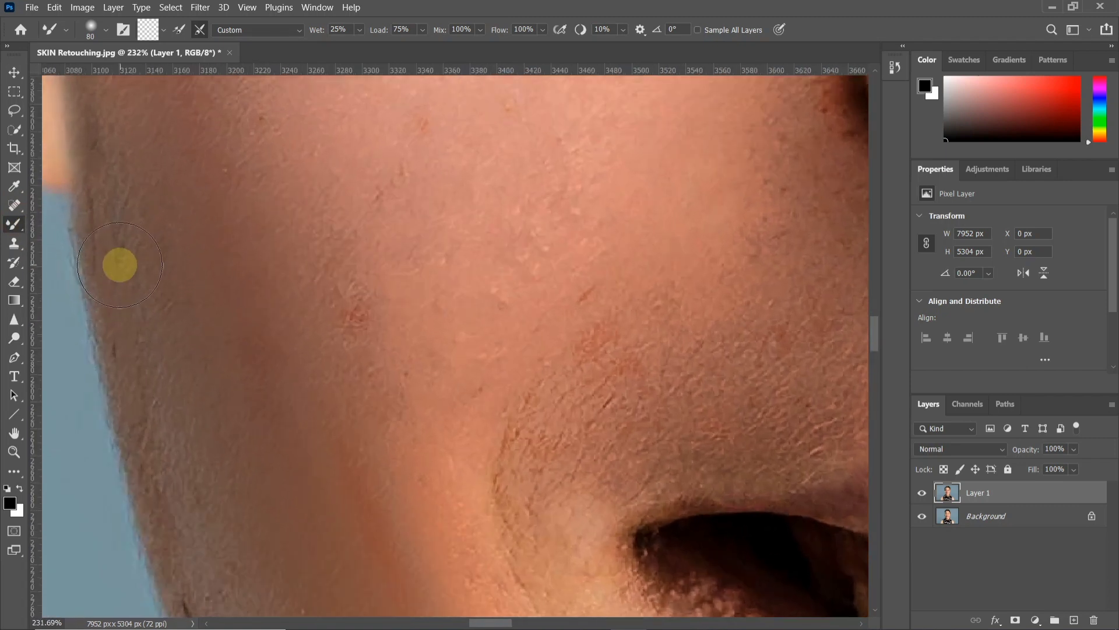
pyautogui.press('[')
pyautogui.press('[')
pyautogui.press('[')
pyautogui.moveTo(108, 188); pyautogui.dragTo(110, 260)
pyautogui.moveTo(111, 162); pyautogui.dragTo(119, 250)
pyautogui.moveTo(100, 123); pyautogui.dragTo(118, 300)
pyautogui.moveTo(98, 160); pyautogui.dragTo(129, 391)
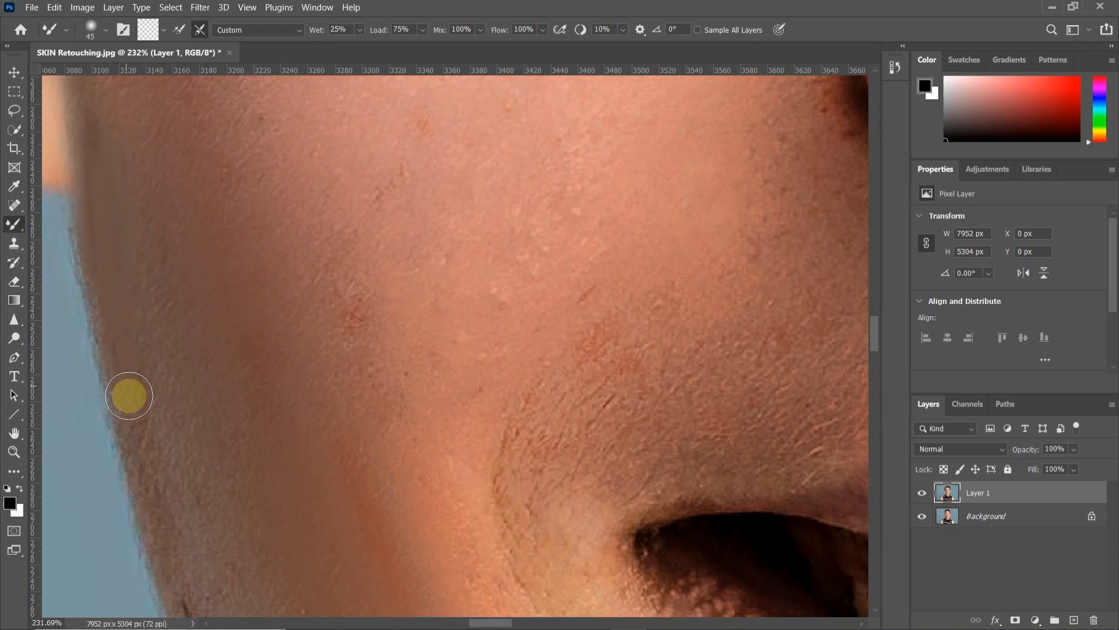
# Blend the blotches on the left-side cheek and the red patch beside the right-side mouth corner with the Mixer Brush at 80 px
pyautogui.scroll(-4, 244, 352)
pyautogui.moveTo(385, 508); pyautogui.dragTo(234, 369)
pyautogui.scroll(-2, 195, 325)
pyautogui.press(']')
pyautogui.press(']')
pyautogui.press(']')
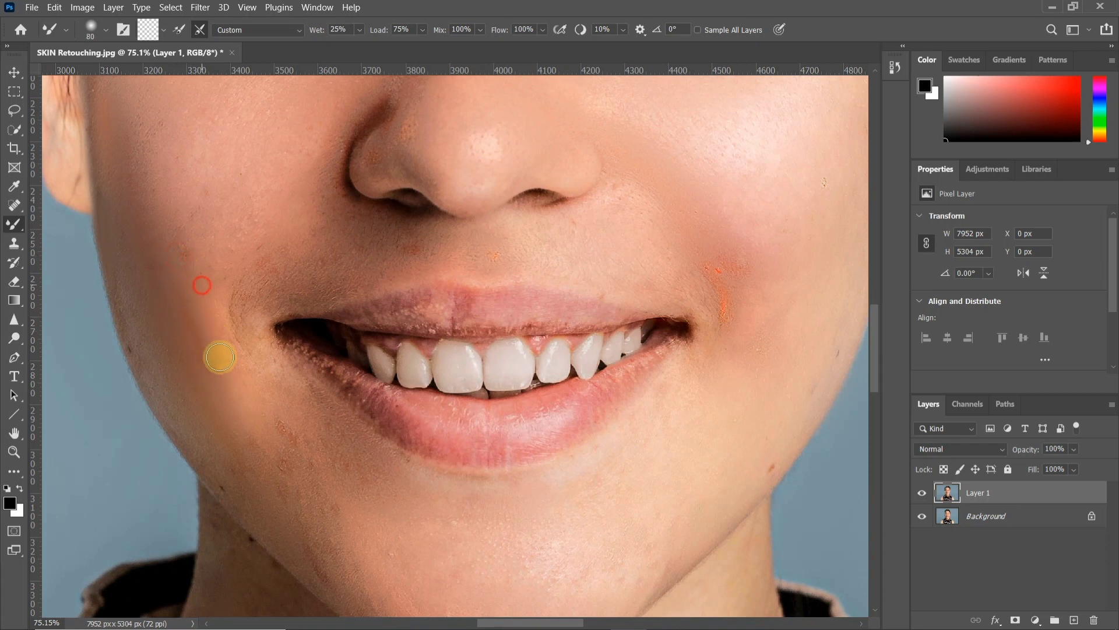
pyautogui.click(325, 248)
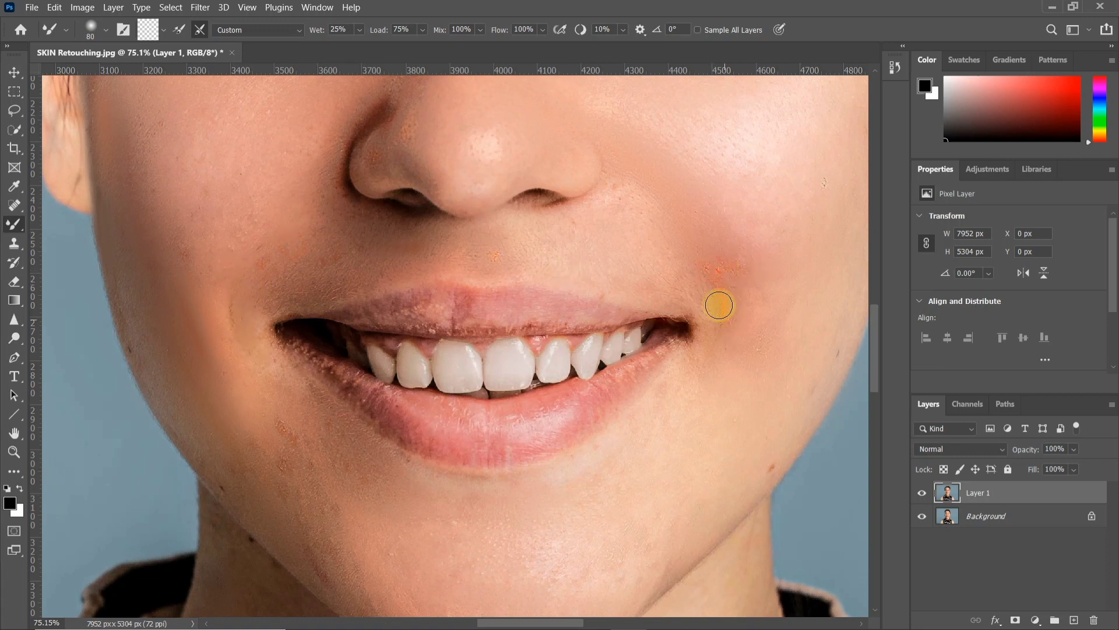
pyautogui.moveTo(712, 298); pyautogui.dragTo(714, 326)
# Blend the speckled skin below the left-side mouth corner and along the jaw with the Mixer Brush at 100 px
pyautogui.moveTo(411, 332); pyautogui.dragTo(412, 263)
pyautogui.scroll(1, 311, 342)
pyautogui.press(']')
pyautogui.press(']')
pyautogui.moveTo(275, 322); pyautogui.dragTo(302, 367)
pyautogui.moveTo(287, 303); pyautogui.dragTo(318, 376)
pyautogui.moveTo(284, 330); pyautogui.dragTo(297, 413)
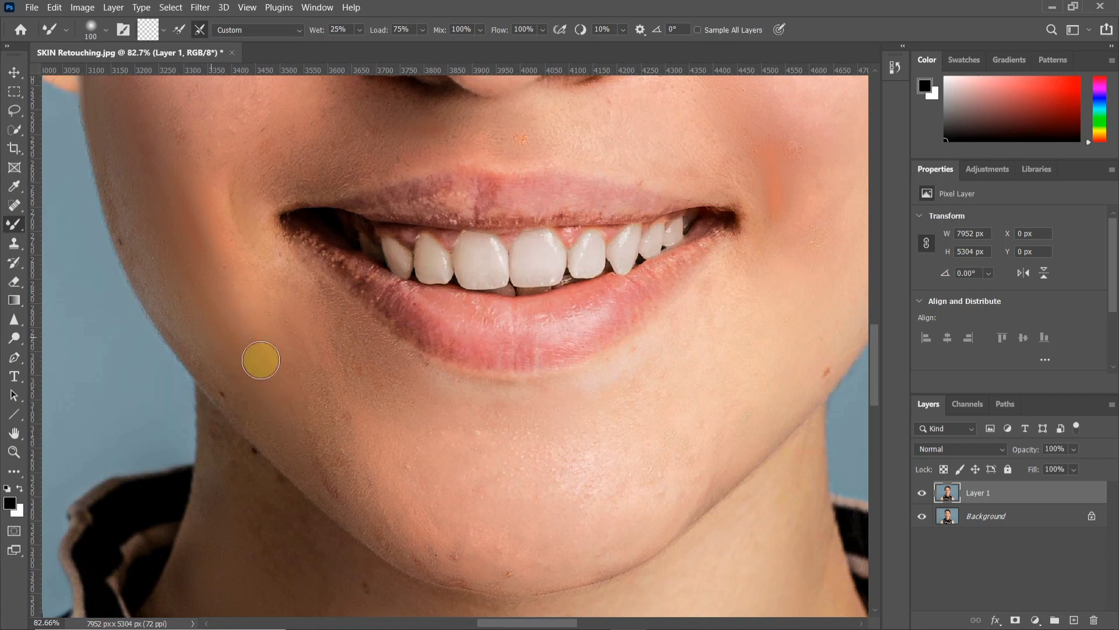
pyautogui.moveTo(186, 283); pyautogui.dragTo(115, 196)
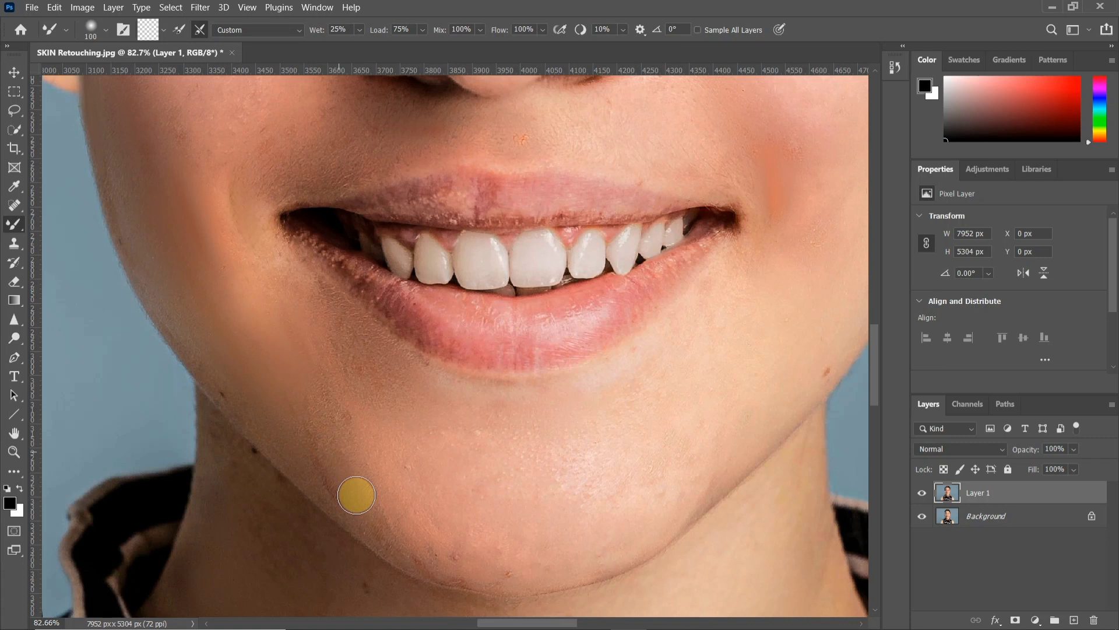
# Blend the blemishes along the chin's lower edge with the Mixer Brush at 60 px
pyautogui.moveTo(439, 520)
pyautogui.mouseDown()
pyautogui.moveTo(274, 360)
pyautogui.moveTo(240, 356)
pyautogui.mouseUp()
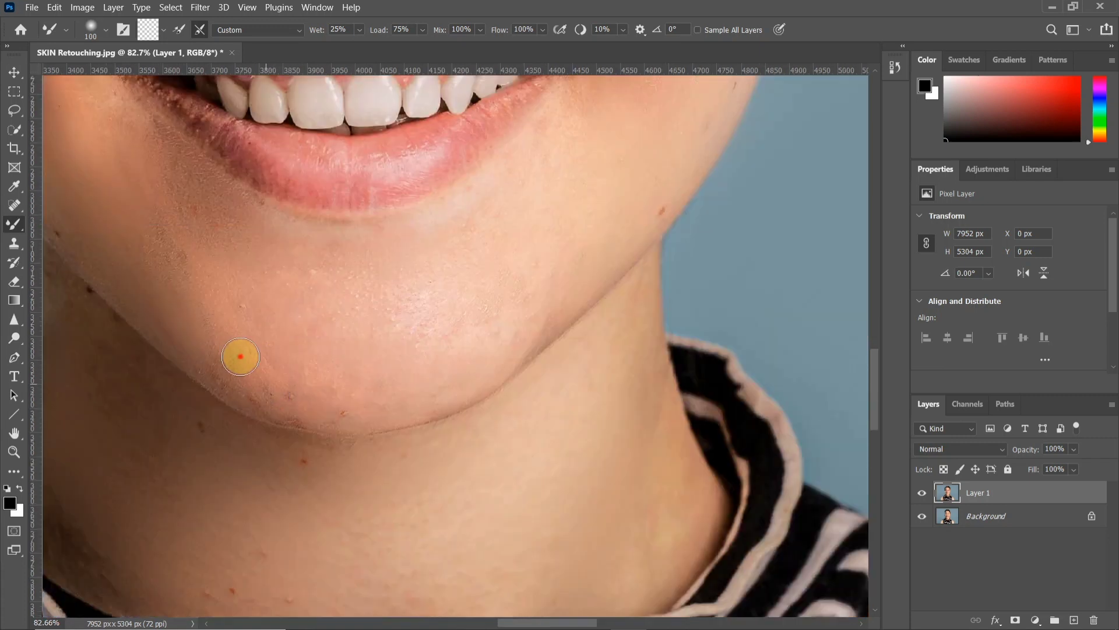
pyautogui.scroll(4, 235, 373)
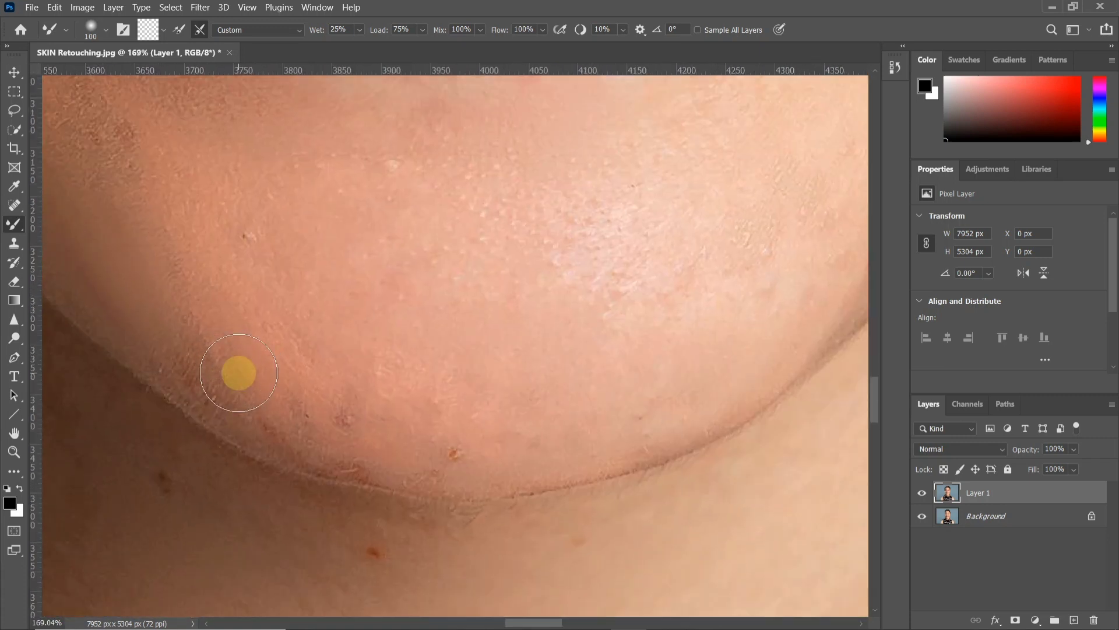
pyautogui.press('[')
pyautogui.moveTo(195, 372)
pyautogui.mouseDown()
pyautogui.moveTo(226, 397)
pyautogui.moveTo(184, 373)
pyautogui.moveTo(210, 396)
pyautogui.moveTo(179, 356)
pyautogui.moveTo(297, 441)
pyautogui.moveTo(376, 469)
pyautogui.moveTo(321, 427)
pyautogui.moveTo(390, 462)
pyautogui.moveTo(317, 416)
pyautogui.moveTo(446, 436)
pyautogui.mouseUp()
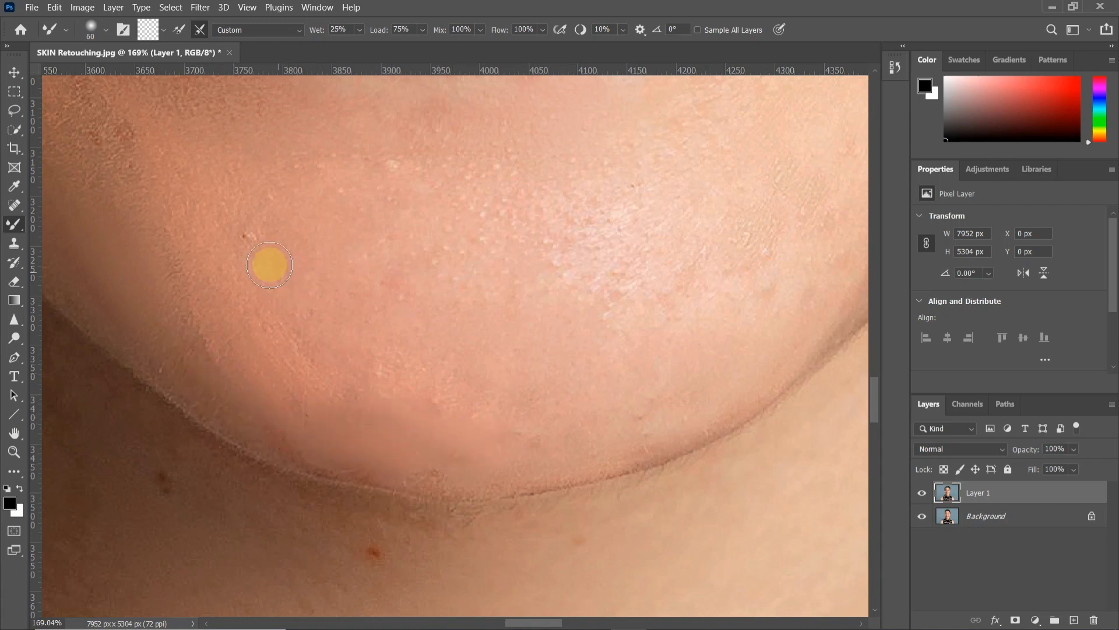
# Smooth the speckled texture on the left-side part of the lower lip with the 60 px Mixer Brush
pyautogui.scroll(-5, 254, 243)
pyautogui.moveTo(495, 300); pyautogui.dragTo(515, 572)
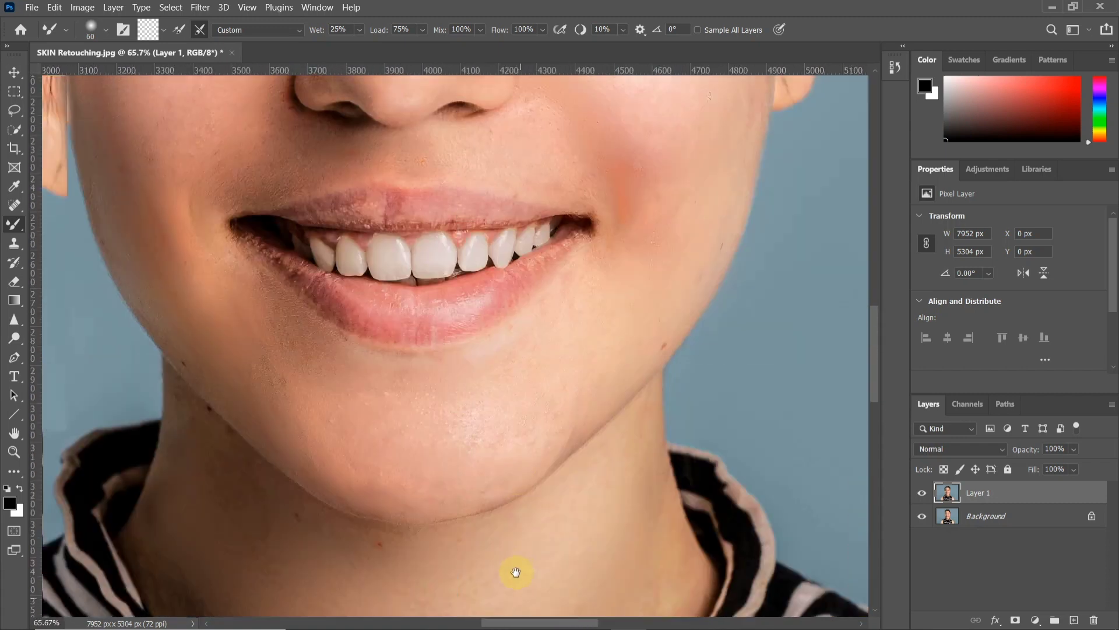
pyautogui.scroll(-3, 543, 418)
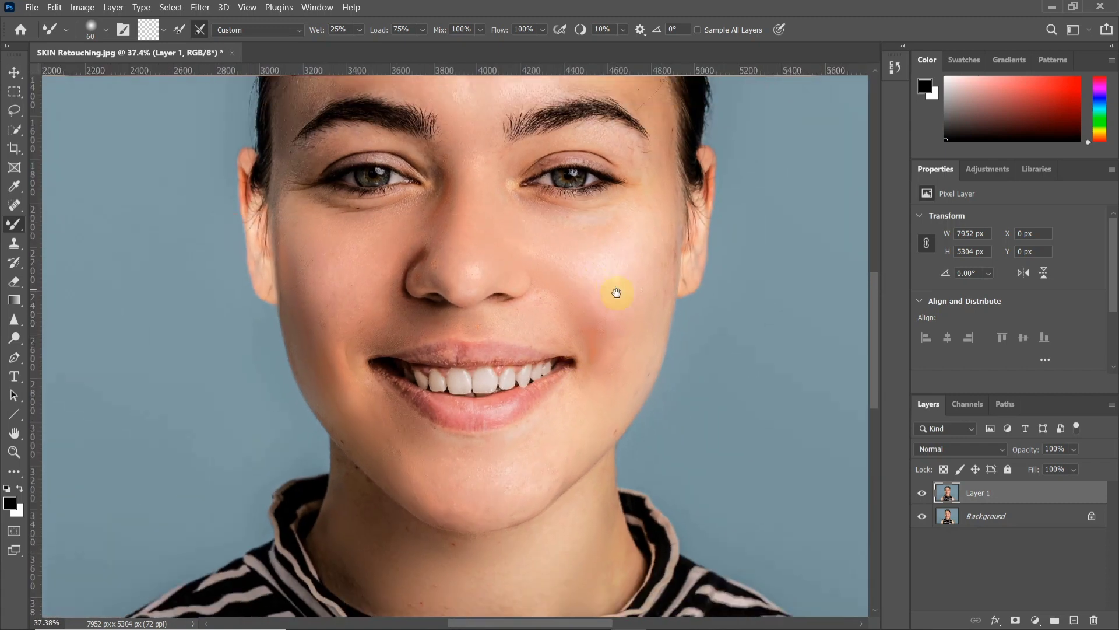
pyautogui.moveTo(616, 294); pyautogui.dragTo(610, 382)
pyautogui.scroll(4, 609, 382)
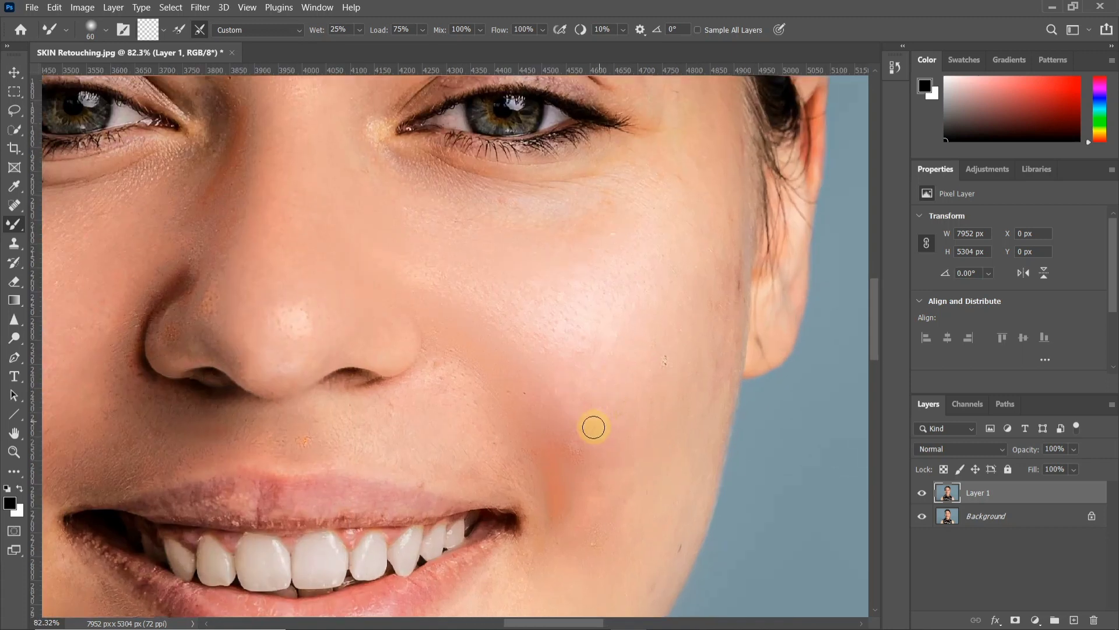
pyautogui.scroll(1, 525, 537)
pyautogui.moveTo(512, 545); pyautogui.dragTo(652, 307)
pyautogui.scroll(1, 541, 308)
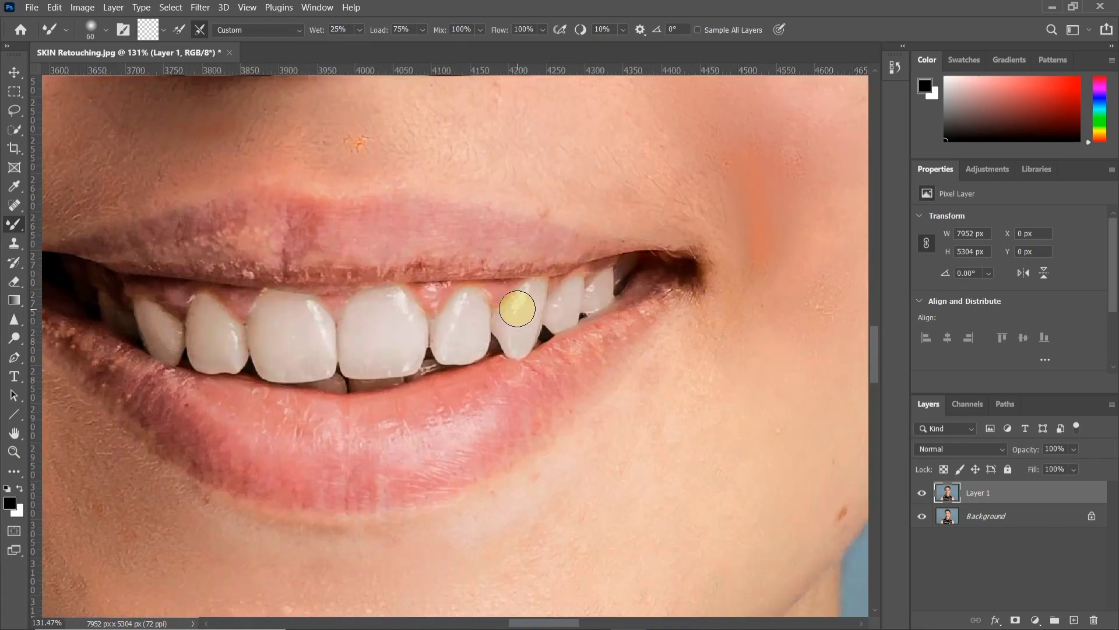
pyautogui.moveTo(418, 349); pyautogui.dragTo(486, 345)
pyautogui.scroll(2, 362, 328)
pyautogui.moveTo(309, 383); pyautogui.dragTo(423, 378)
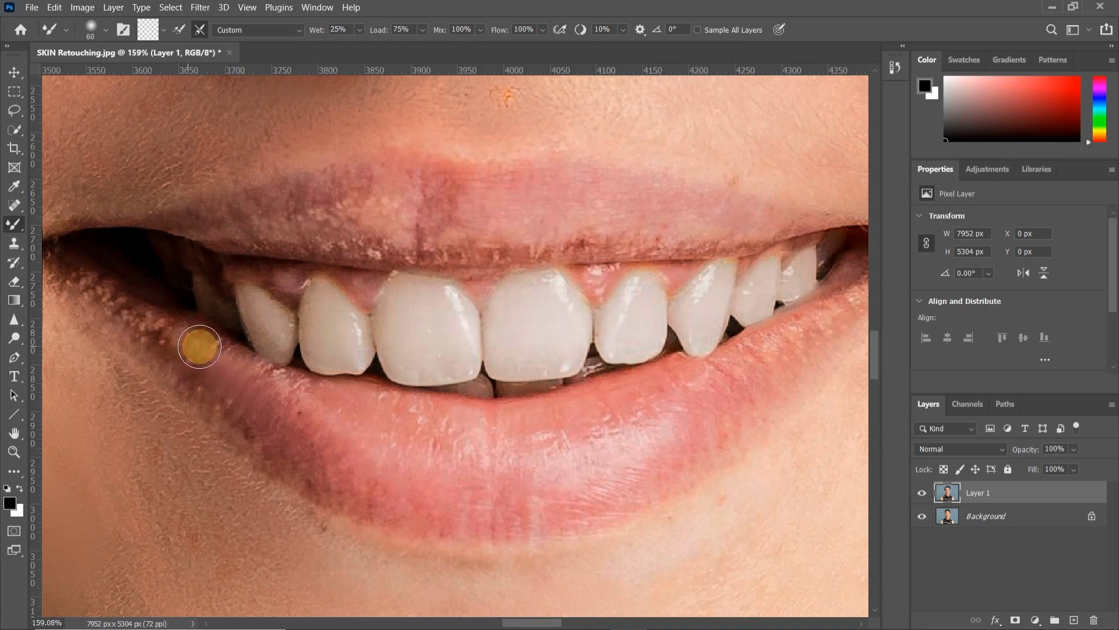
# Blend the pale speckles at the lower lip's left-side corner and reduce the Mixer Brush to 45 px
pyautogui.scroll(5, 199, 346)
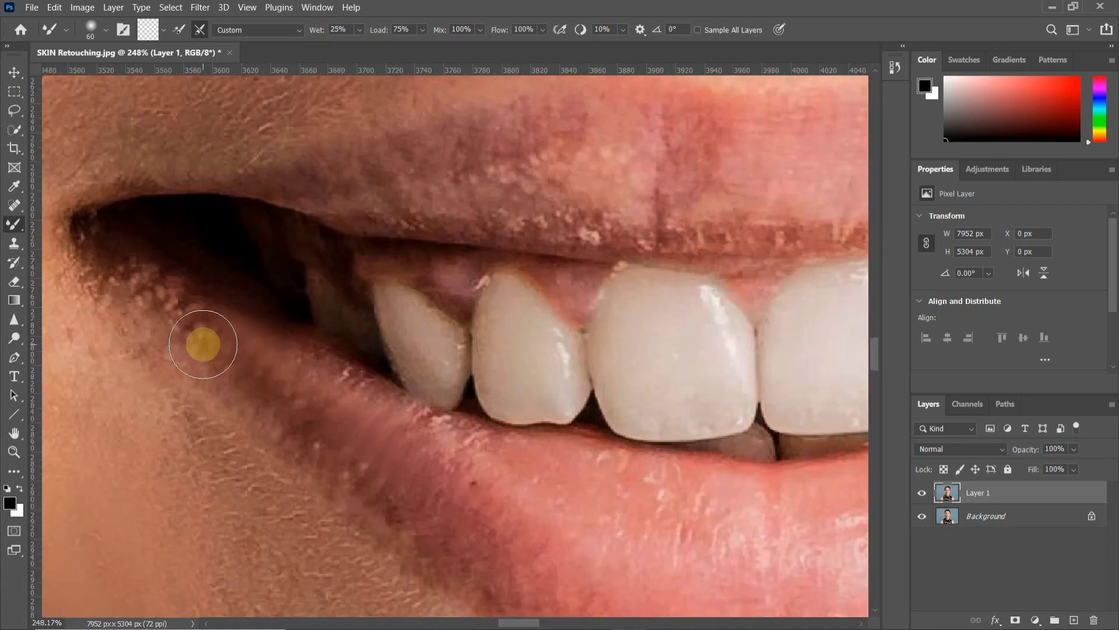
pyautogui.moveTo(148, 280); pyautogui.dragTo(224, 330)
pyautogui.moveTo(434, 471)
pyautogui.mouseDown()
pyautogui.moveTo(417, 420)
pyautogui.moveTo(453, 445)
pyautogui.moveTo(310, 352)
pyautogui.moveTo(492, 496)
pyautogui.moveTo(323, 432)
pyautogui.moveTo(273, 428)
pyautogui.mouseUp()
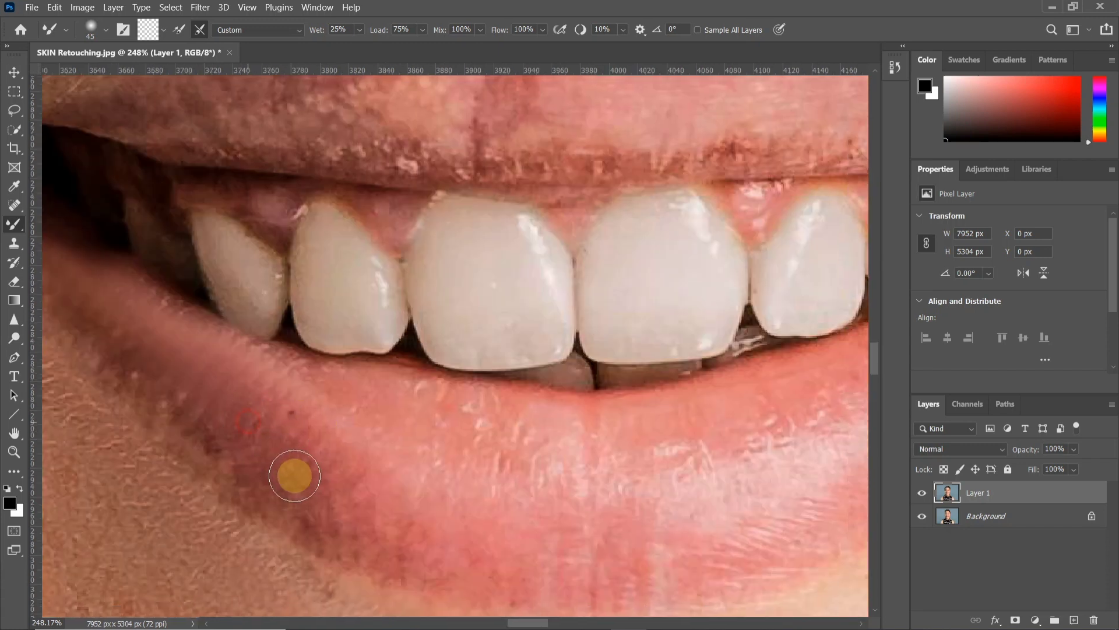
# Smooth the lower lip from its dark left-side edge toward the middle with the Mixer Brush at 60 px
pyautogui.scroll(-1, 293, 473)
pyautogui.scroll(-2, 293, 472)
pyautogui.press(']')
pyautogui.press(']')
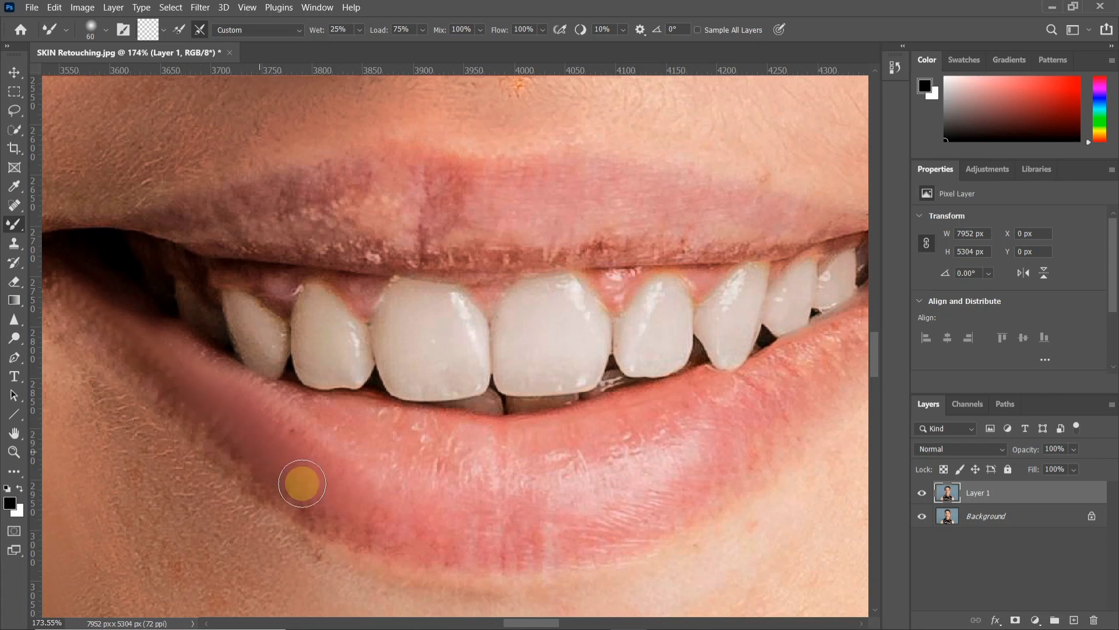
pyautogui.scroll(-1, 335, 478)
pyautogui.scroll(-2, 335, 478)
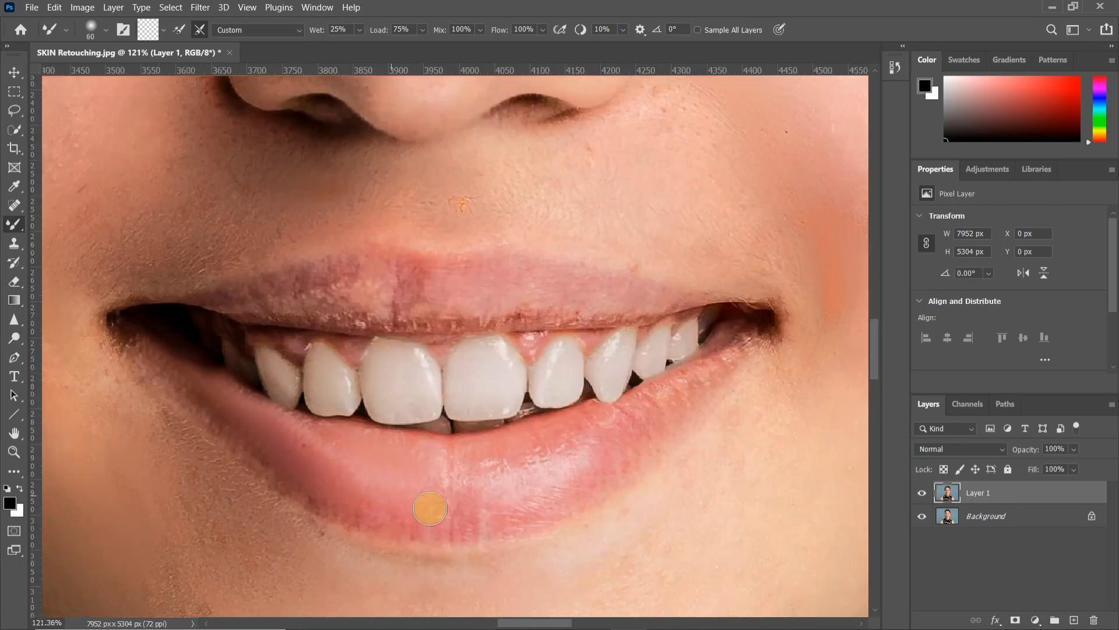
# Smooth the middle and right-side part of the lower lip with the Mixer Brush at 80 px and 60 px
pyautogui.scroll(1, 374, 499)
pyautogui.scroll(1, 537, 437)
pyautogui.scroll(1, 623, 446)
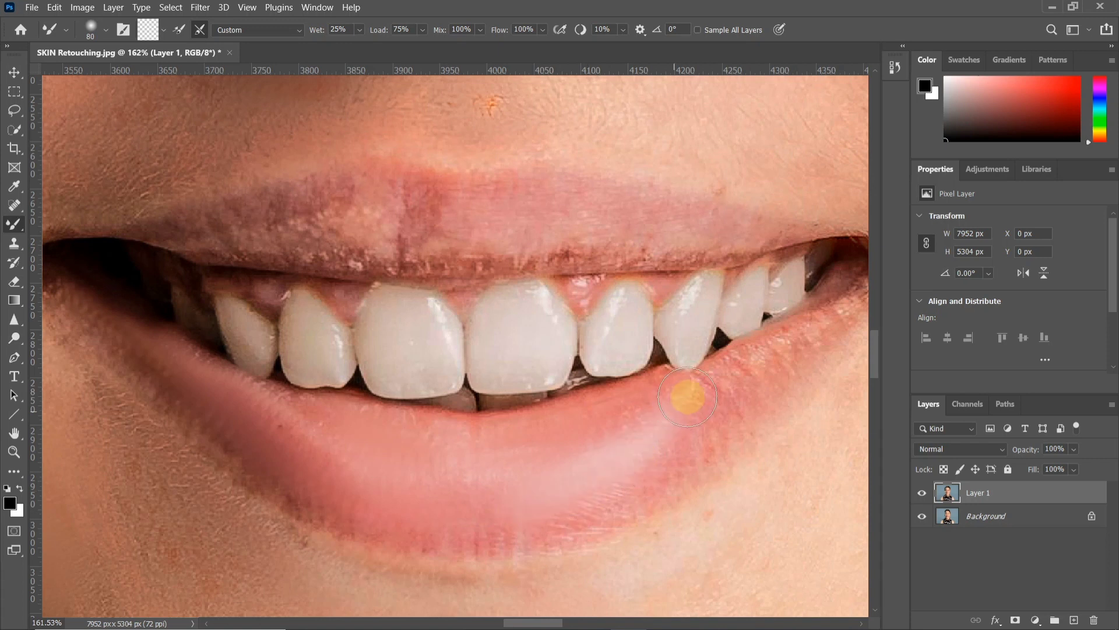
pyautogui.scroll(3, 682, 405)
pyautogui.press(']')
pyautogui.press(']')
pyautogui.press(']')
pyautogui.press(']')
pyautogui.press('[')
pyautogui.press('[')
pyautogui.press('[')
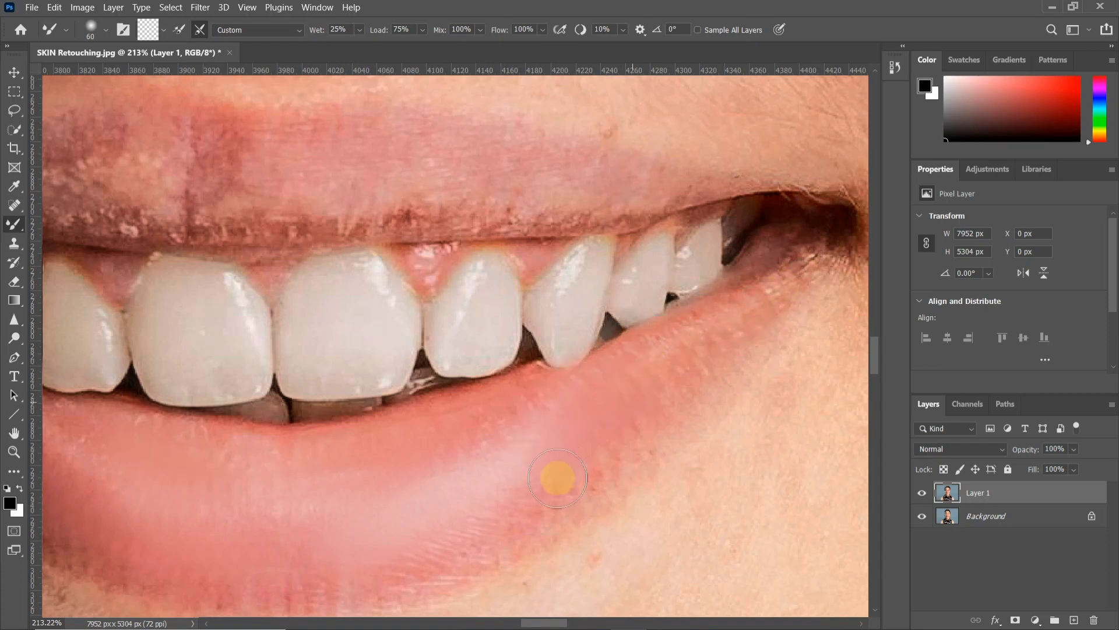
pyautogui.moveTo(534, 395); pyautogui.dragTo(614, 420)
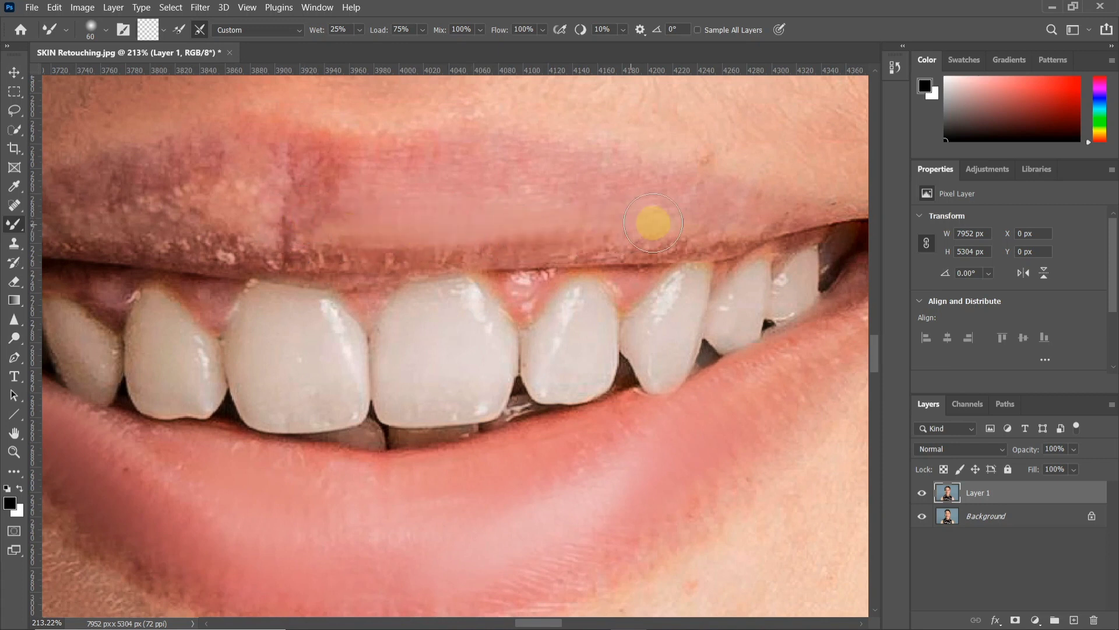
# Smooth the dark, speckled texture across the upper lip with the Mixer Brush, reducing it to 40 px
pyautogui.moveTo(395, 228)
pyautogui.mouseDown()
pyautogui.moveTo(282, 231)
pyautogui.moveTo(323, 210)
pyautogui.moveTo(313, 197)
pyautogui.moveTo(224, 190)
pyautogui.moveTo(320, 166)
pyautogui.moveTo(219, 180)
pyautogui.moveTo(216, 216)
pyautogui.moveTo(363, 228)
pyautogui.moveTo(337, 204)
pyautogui.mouseUp()
pyautogui.press('[')
pyautogui.moveTo(374, 171); pyautogui.dragTo(225, 213)
pyautogui.moveTo(381, 210)
pyautogui.mouseDown()
pyautogui.moveTo(270, 219)
pyautogui.moveTo(397, 240)
pyautogui.moveTo(345, 252)
pyautogui.moveTo(219, 255)
pyautogui.moveTo(150, 240)
pyautogui.moveTo(595, 258)
pyautogui.moveTo(422, 258)
pyautogui.moveTo(814, 245)
pyautogui.moveTo(499, 257)
pyautogui.mouseUp()
pyautogui.moveTo(403, 266)
pyautogui.mouseDown()
pyautogui.moveTo(610, 251)
pyautogui.moveTo(645, 241)
pyautogui.moveTo(516, 256)
pyautogui.moveTo(678, 225)
pyautogui.mouseUp()
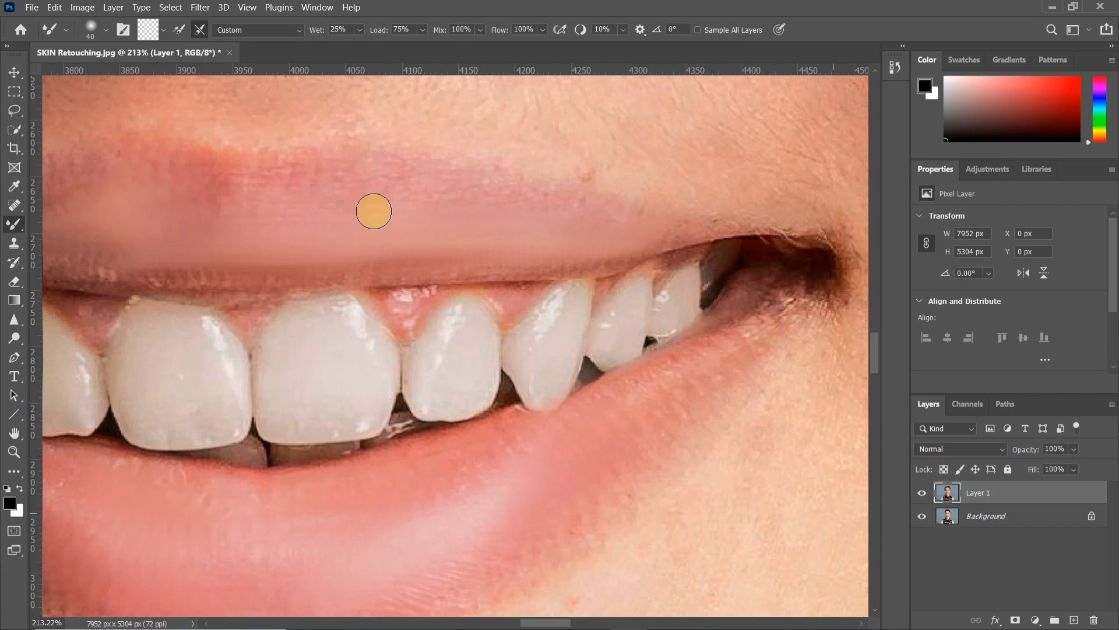
# Smooth the remaining texture along the upper lip with the Mixer Brush at 40 px and check the mouth's left-side corner
pyautogui.scroll(-3, 375, 210)
pyautogui.moveTo(357, 225); pyautogui.dragTo(486, 252)
pyautogui.moveTo(238, 242)
pyautogui.mouseDown()
pyautogui.moveTo(214, 250)
pyautogui.moveTo(317, 229)
pyautogui.moveTo(243, 255)
pyautogui.moveTo(175, 260)
pyautogui.moveTo(236, 269)
pyautogui.mouseUp()
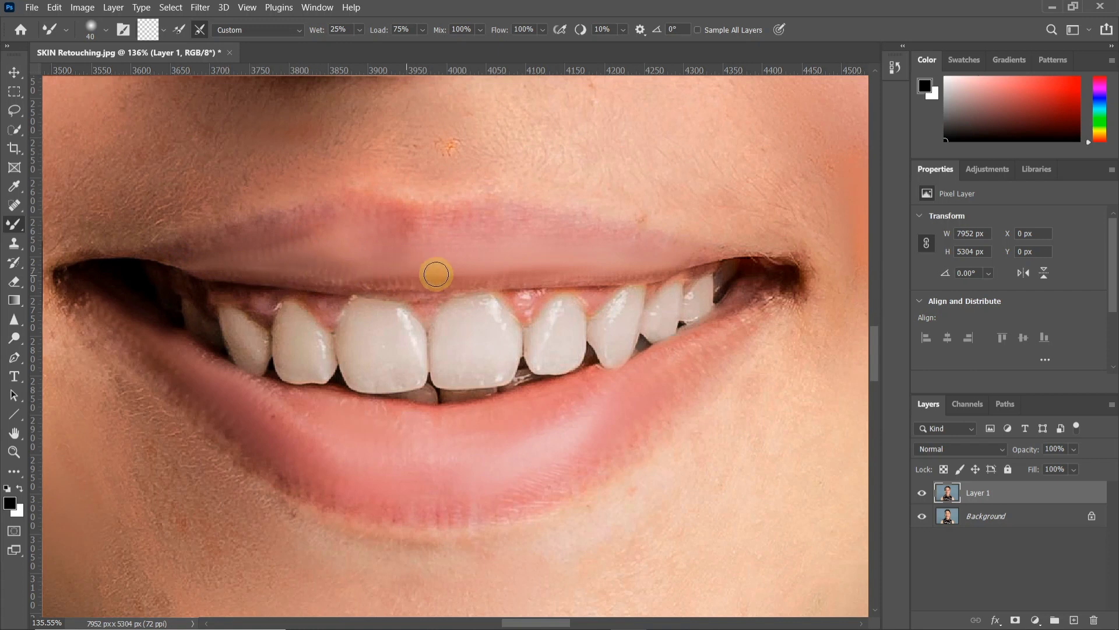
pyautogui.scroll(-2, 405, 267)
pyautogui.scroll(4, 106, 272)
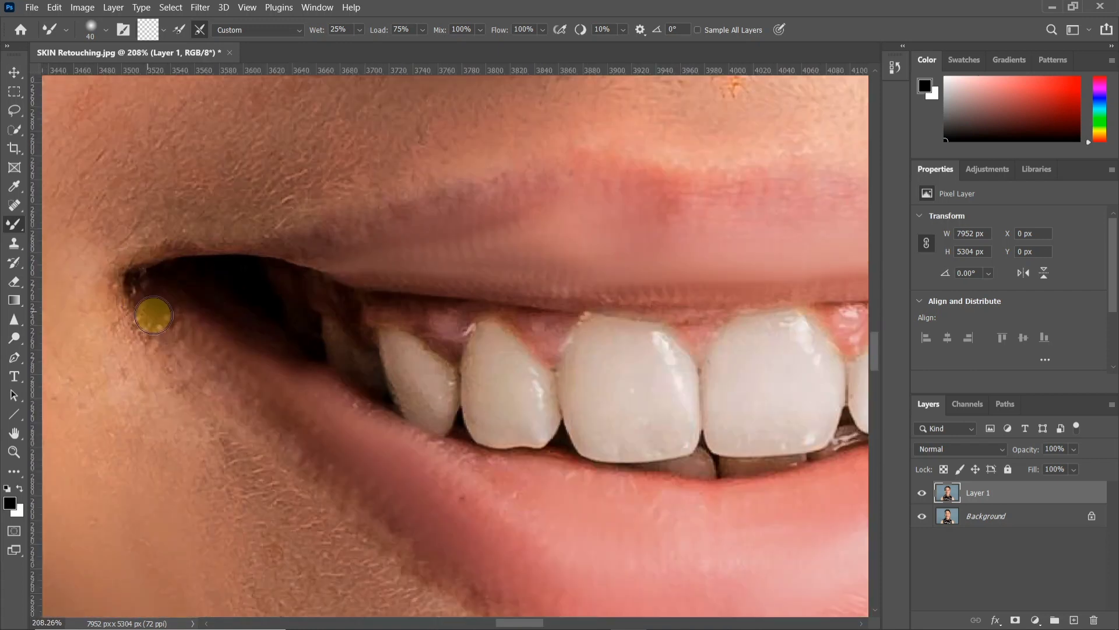
pyautogui.scroll(-4, 195, 337)
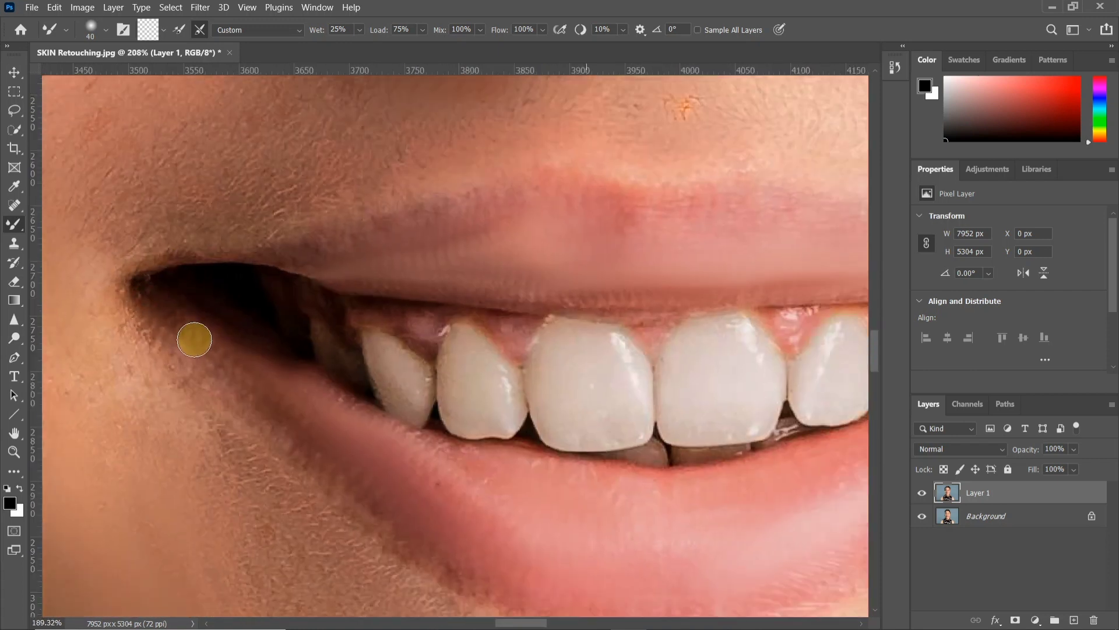
pyautogui.scroll(-3, 227, 340)
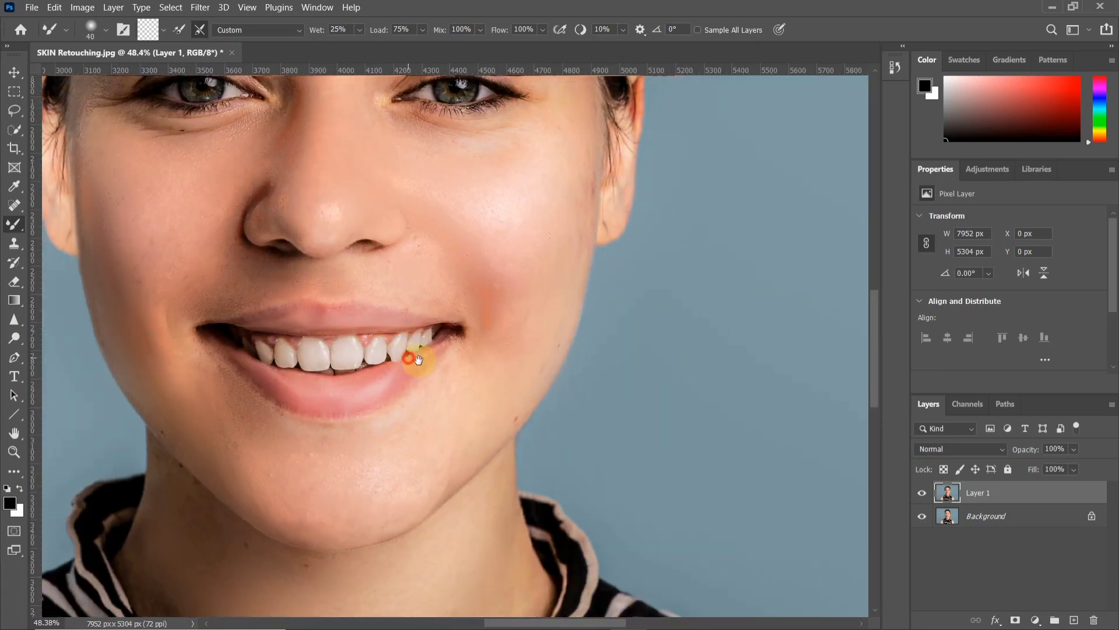
# Blend the uneven skin on the forehead and around the right-side eye with the Mixer Brush at 175 px and 90 px
pyautogui.moveTo(412, 357); pyautogui.dragTo(442, 362)
pyautogui.scroll(-3, 443, 359)
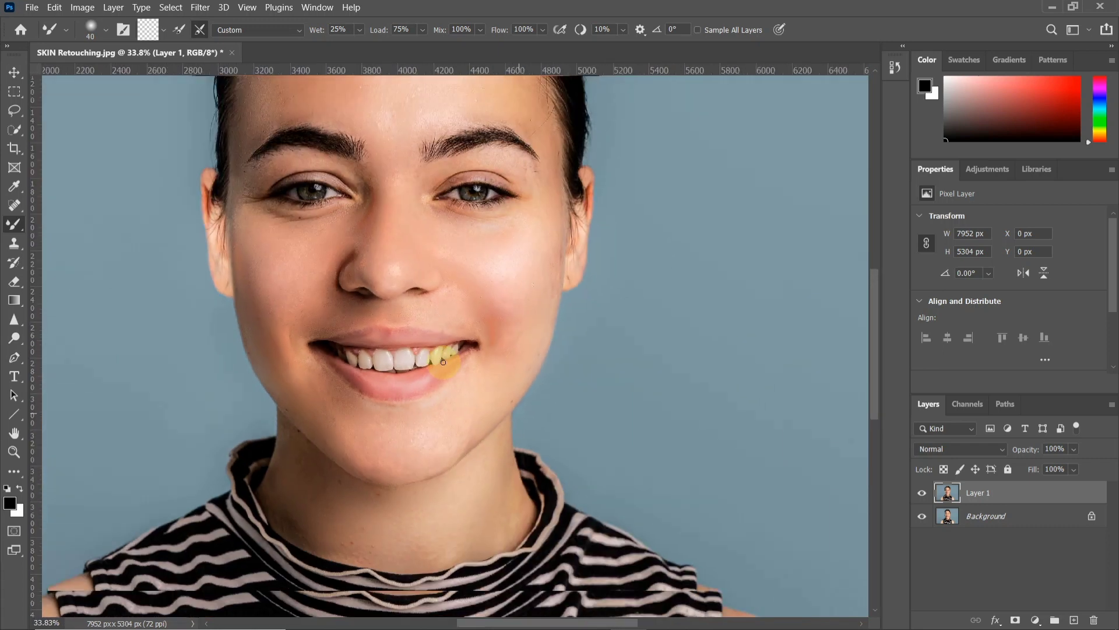
pyautogui.scroll(4, 387, 175)
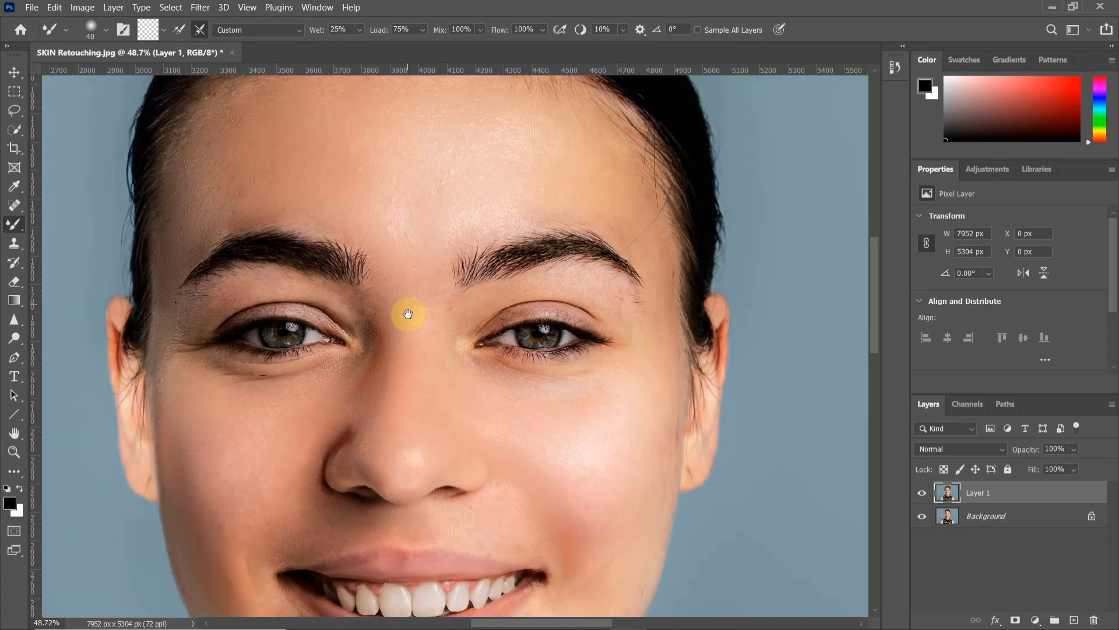
pyautogui.scroll(1, 408, 315)
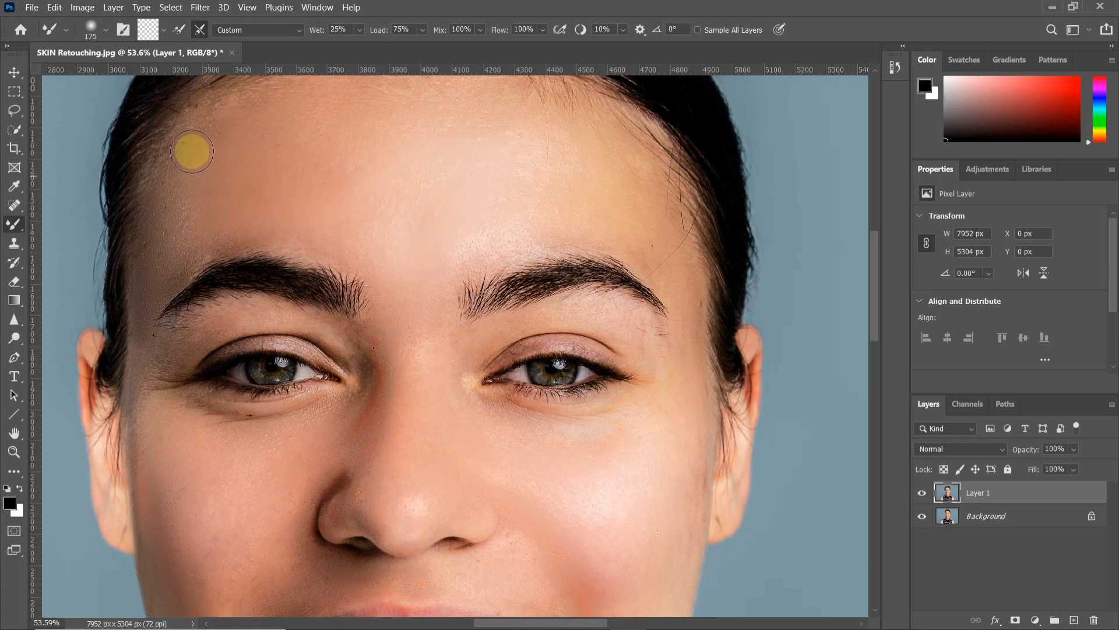
pyautogui.scroll(-1, 575, 260)
pyautogui.scroll(2, 605, 320)
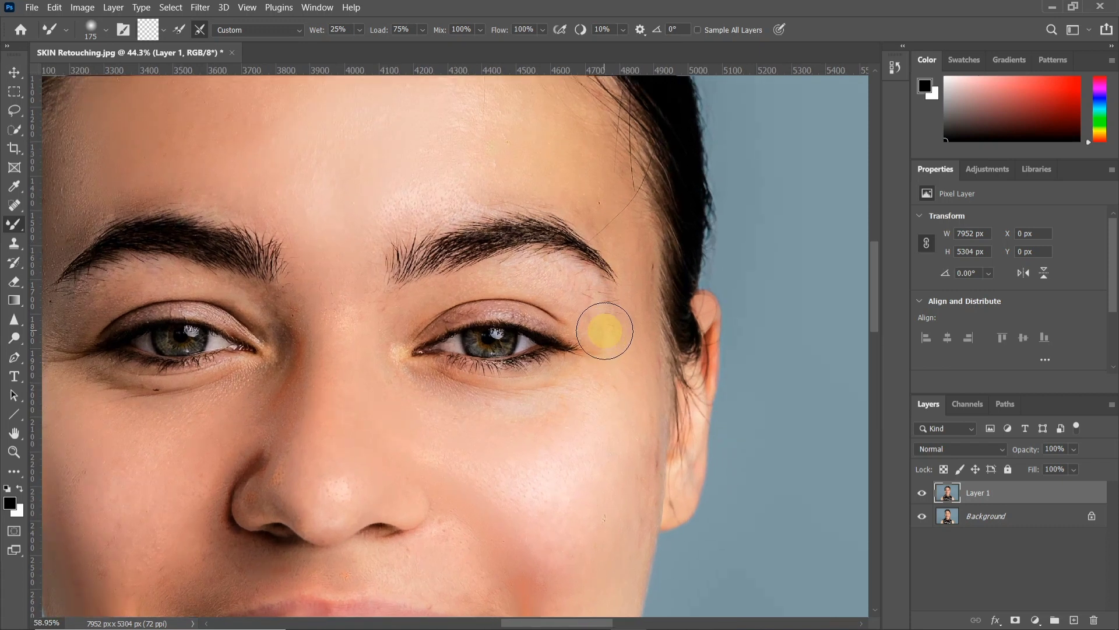
pyautogui.scroll(1, 604, 330)
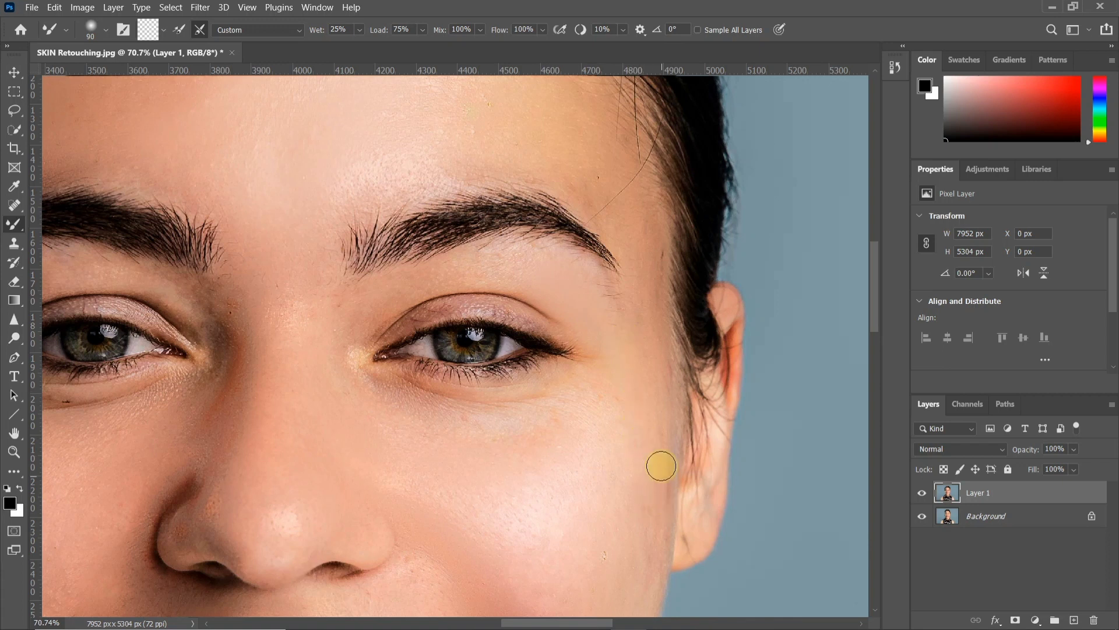
# Compare the retouched face with the original by hiding Layer 1 and showing it again
pyautogui.scroll(-2, 656, 473)
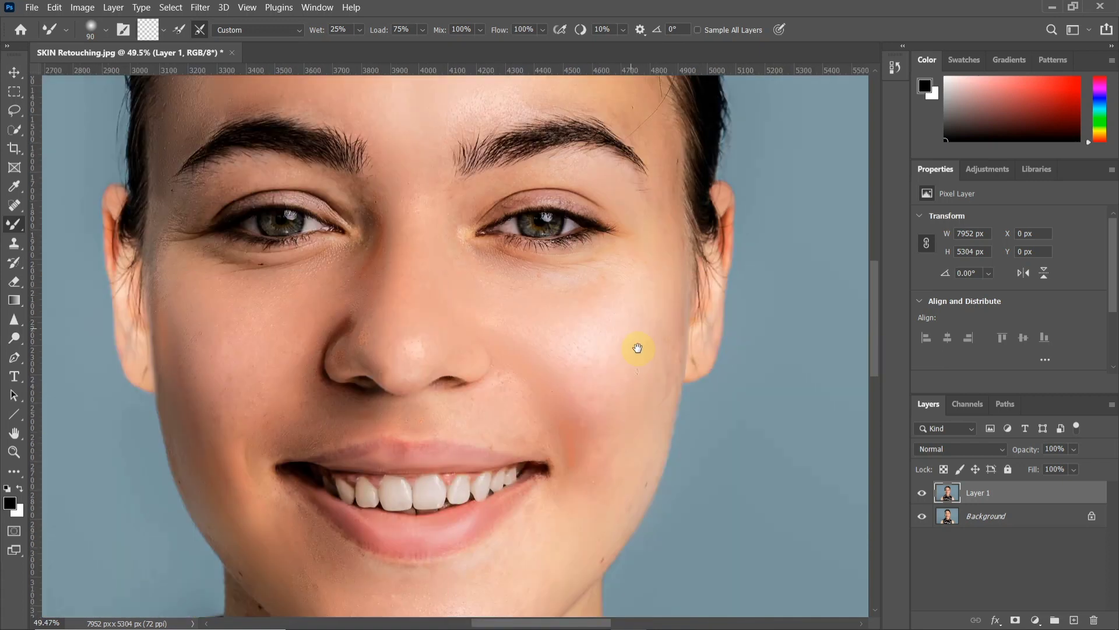
pyautogui.scroll(-2, 635, 347)
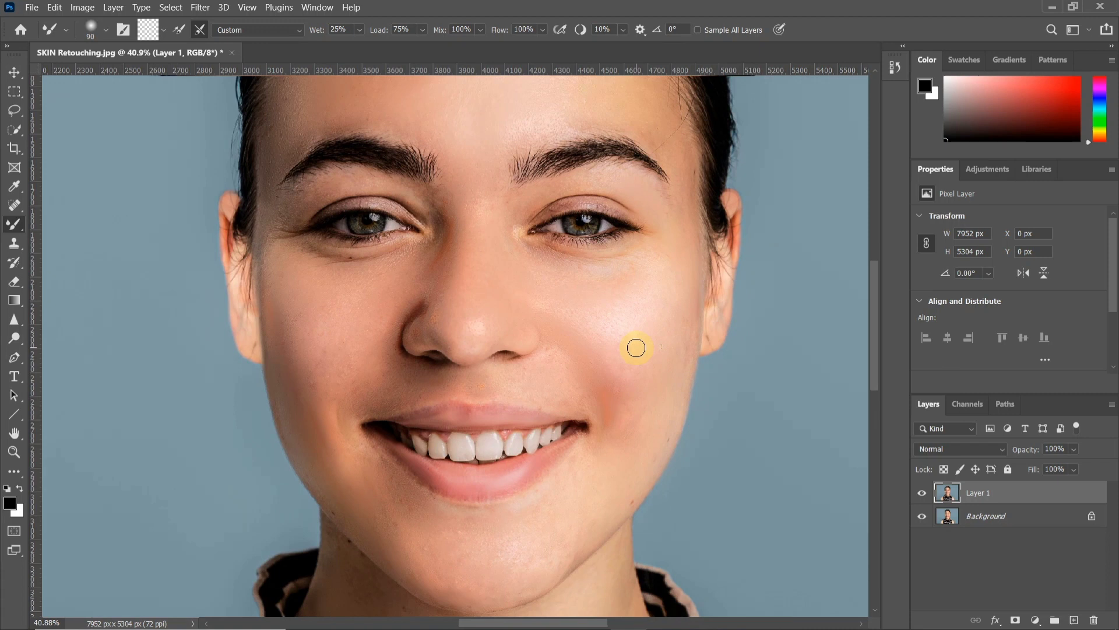
pyautogui.scroll(4, 635, 349)
pyautogui.moveTo(629, 391); pyautogui.dragTo(652, 365)
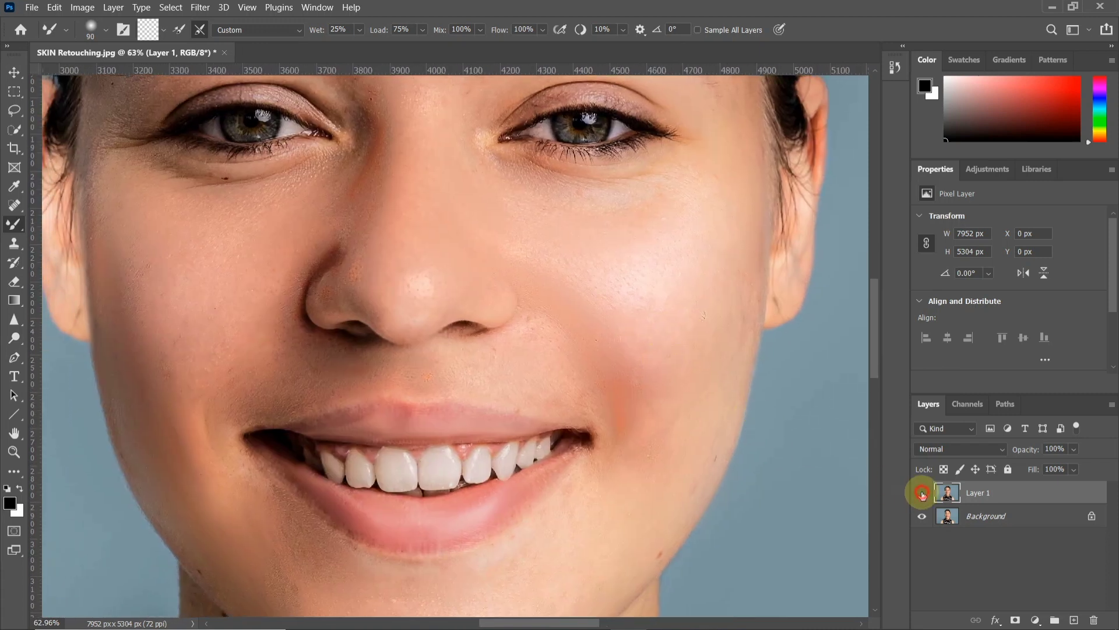
pyautogui.click(922, 494)
pyautogui.scroll(-5, 717, 365)
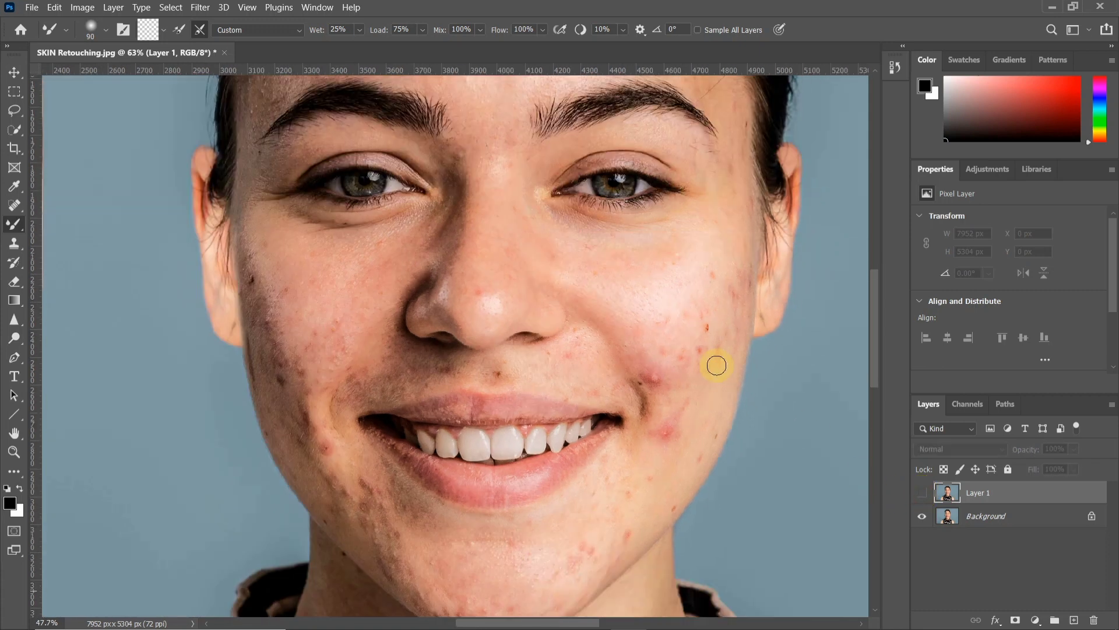
pyautogui.click(923, 494)
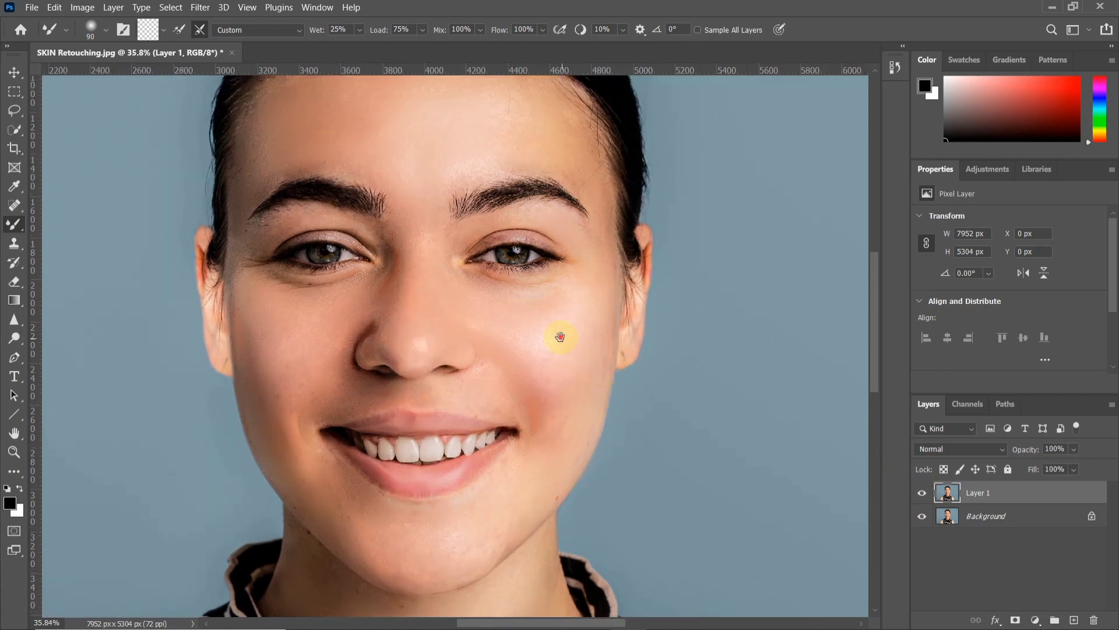
pyautogui.moveTo(560, 337); pyautogui.dragTo(581, 342)
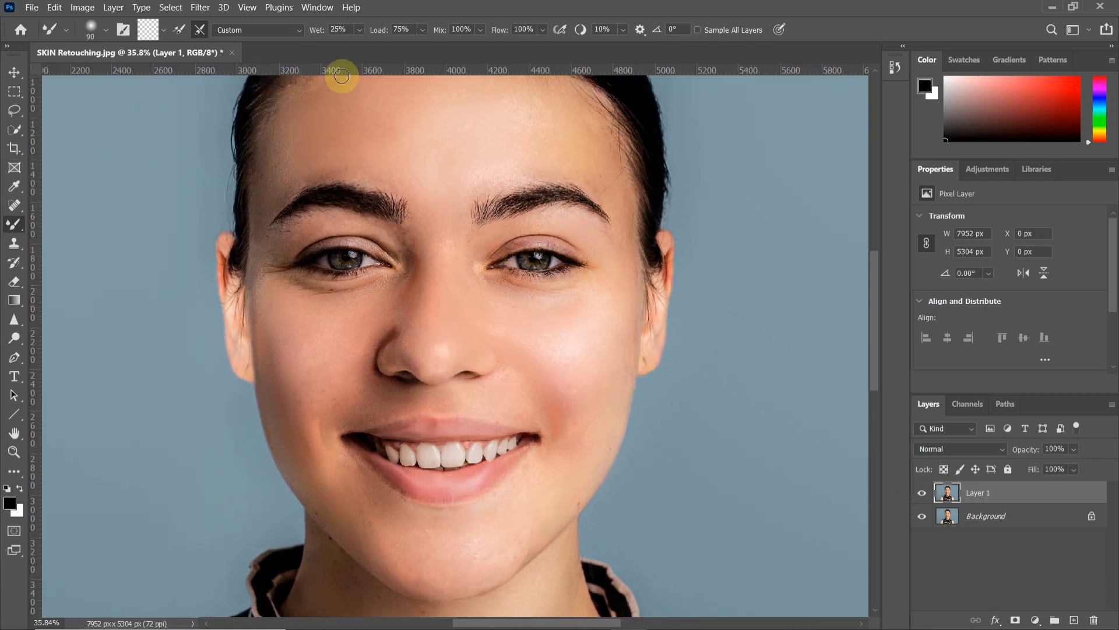
# Apply the Camera Raw Filter to Layer 1 with Texture set to +20
pyautogui.click(200, 8)
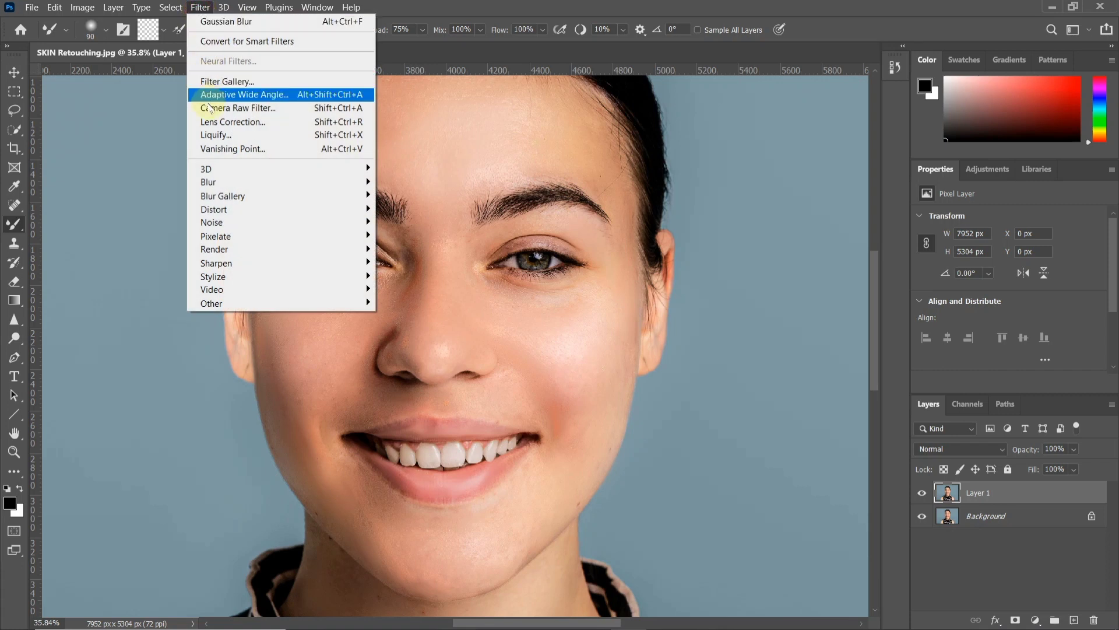
pyautogui.click(285, 108)
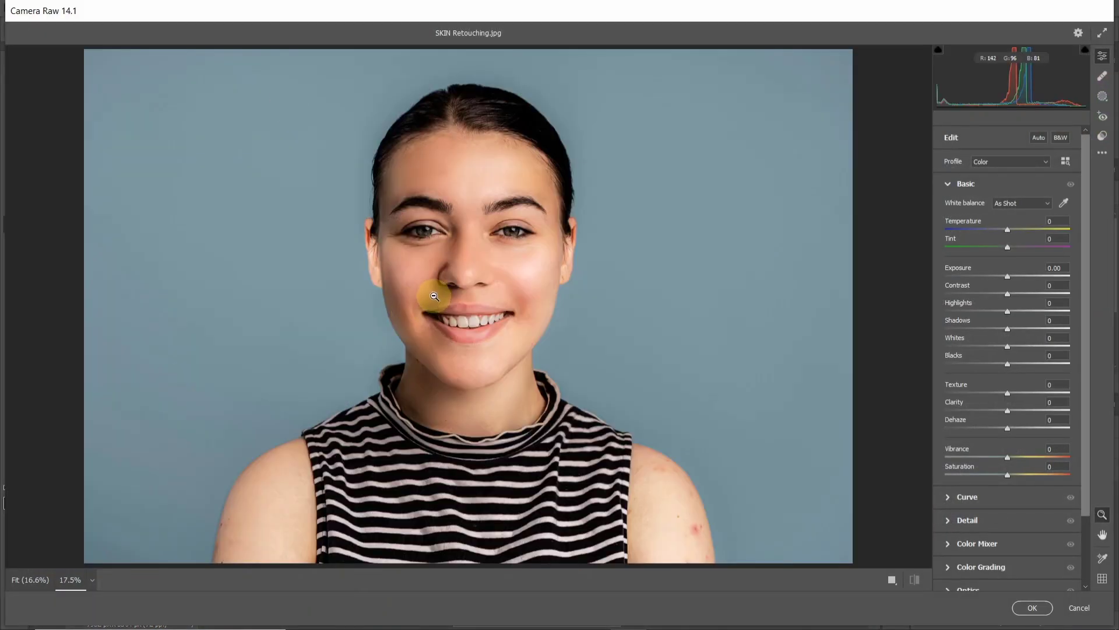
pyautogui.scroll(2, 438, 293)
pyautogui.scroll(4, 438, 292)
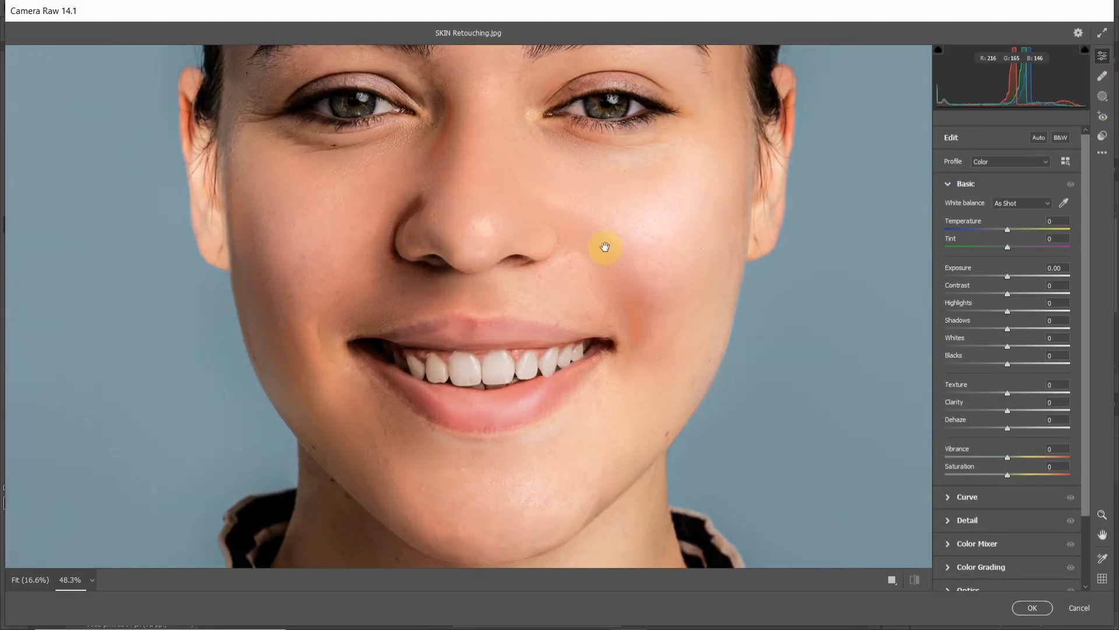
pyautogui.moveTo(602, 245); pyautogui.dragTo(533, 288)
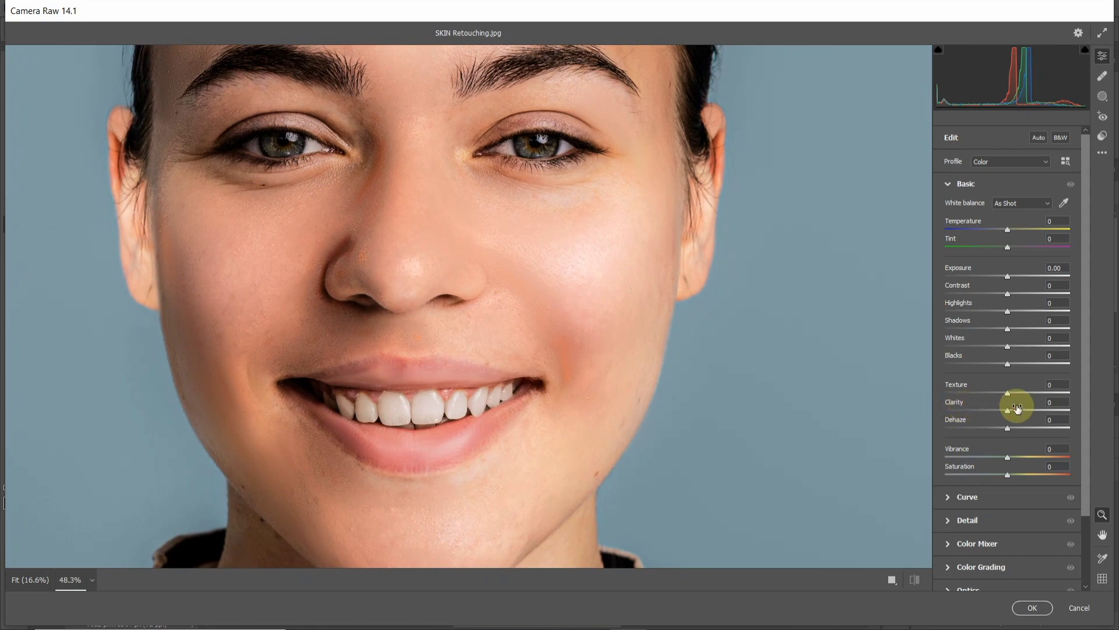
pyautogui.click(1058, 384)
pyautogui.click(1027, 607)
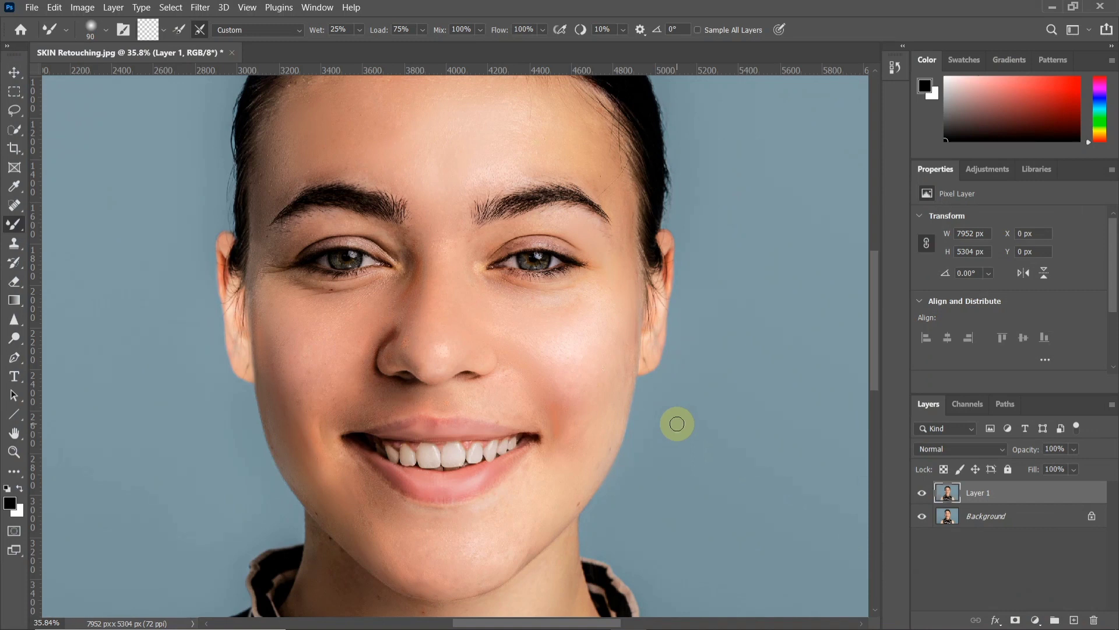
# Examine the face up close and toggle Layer 1 off and on to compare the textured result with the original
pyautogui.scroll(3, 597, 400)
pyautogui.moveTo(596, 403); pyautogui.dragTo(604, 347)
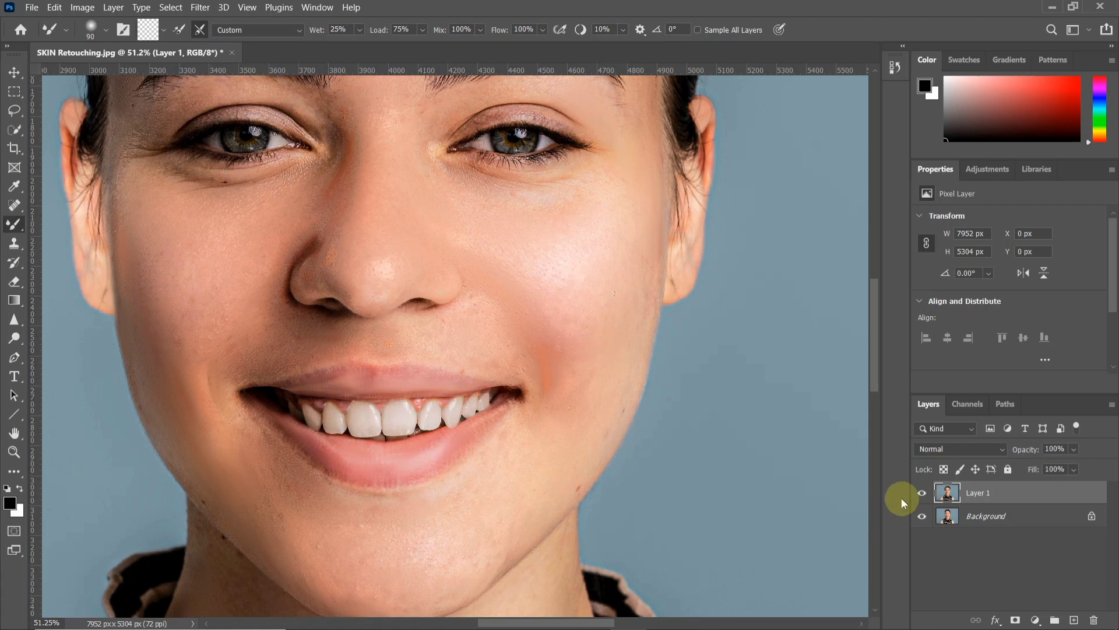
pyautogui.click(921, 493)
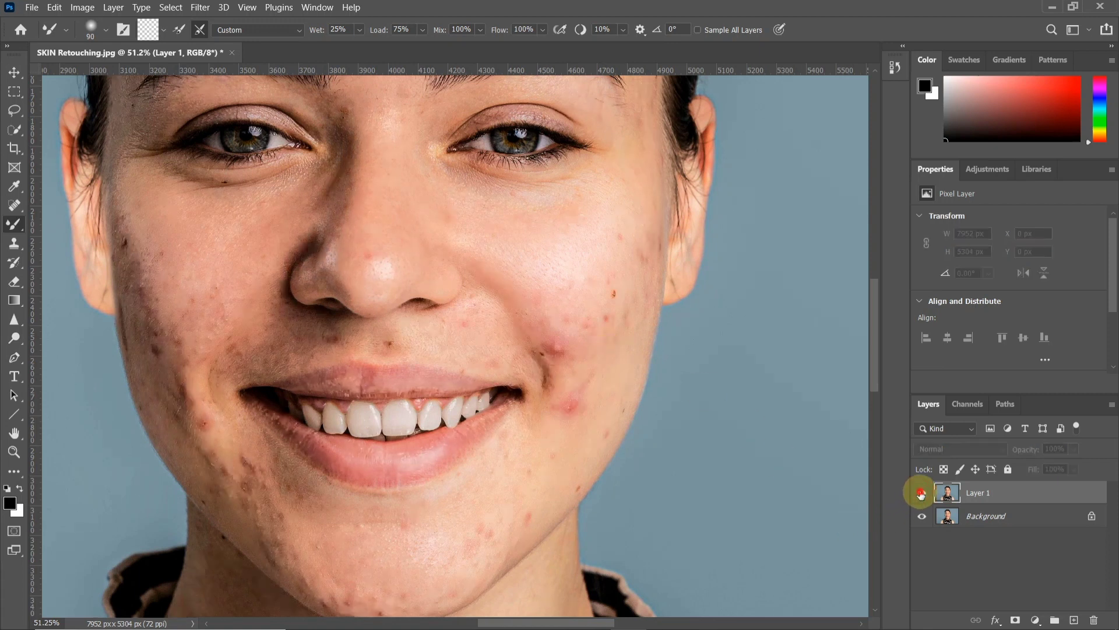
pyautogui.click(921, 493)
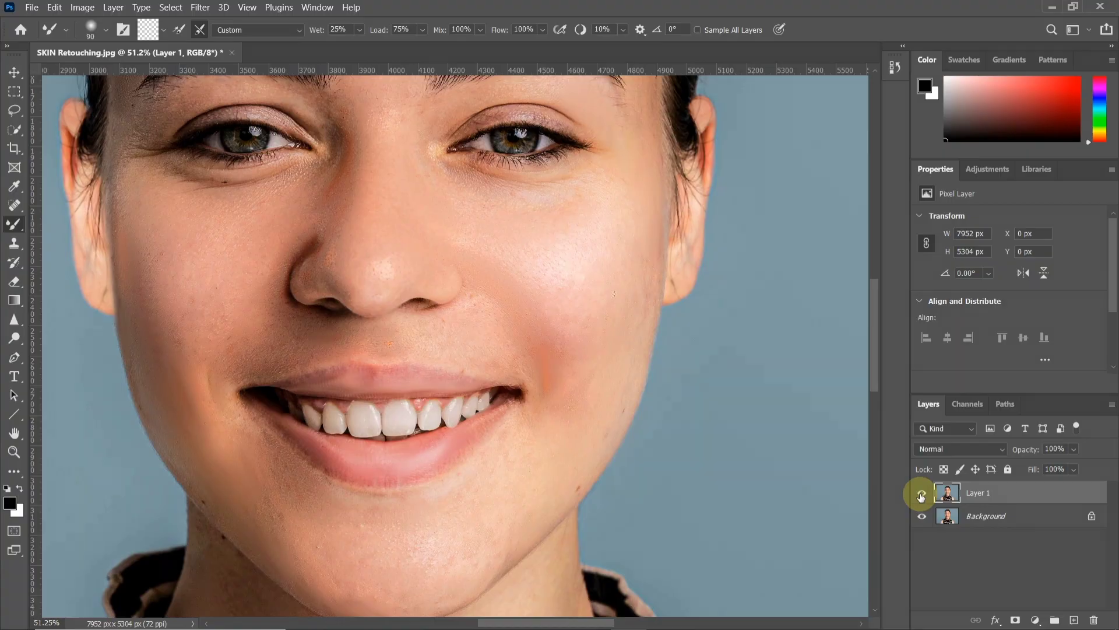